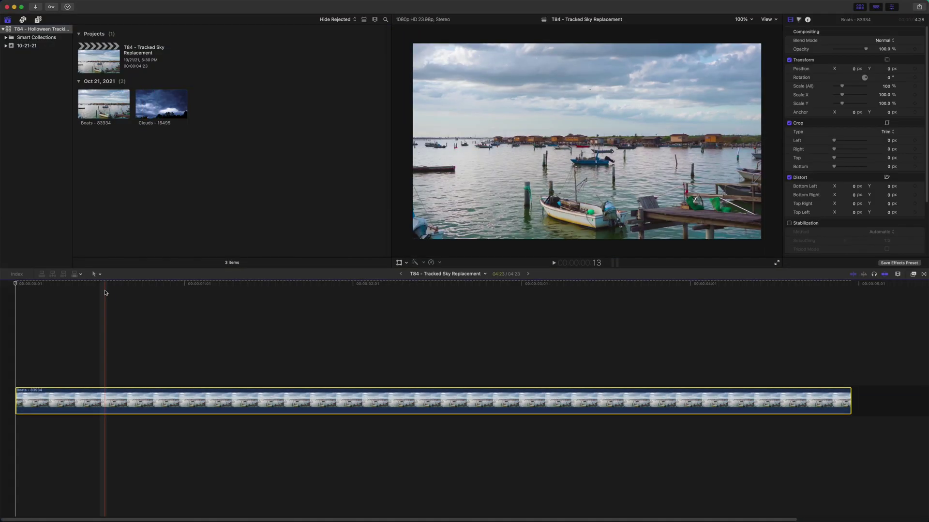
Step: Scrub the harbour clip, then reselect Boats and return to the timeline start
left_click_drag(61, 285, 116, 305)
key("Right")
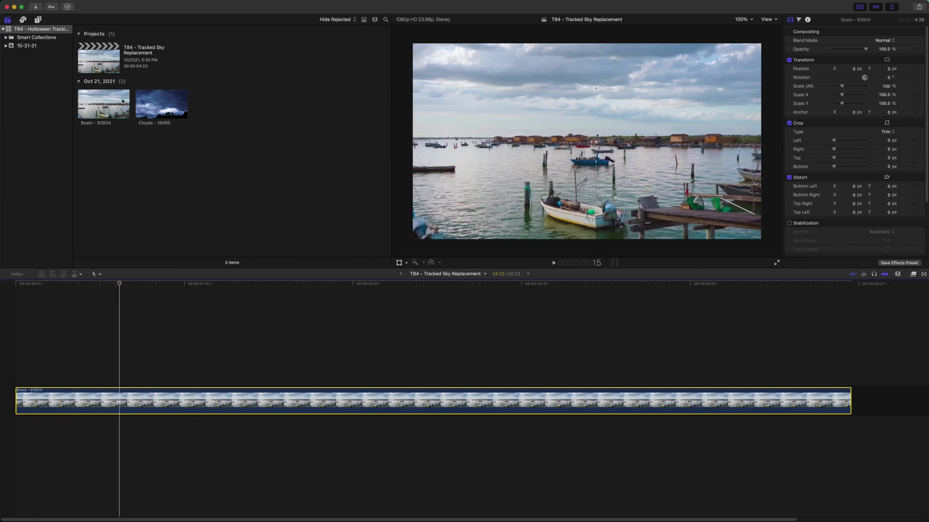
left_click(283, 94)
key("Home")
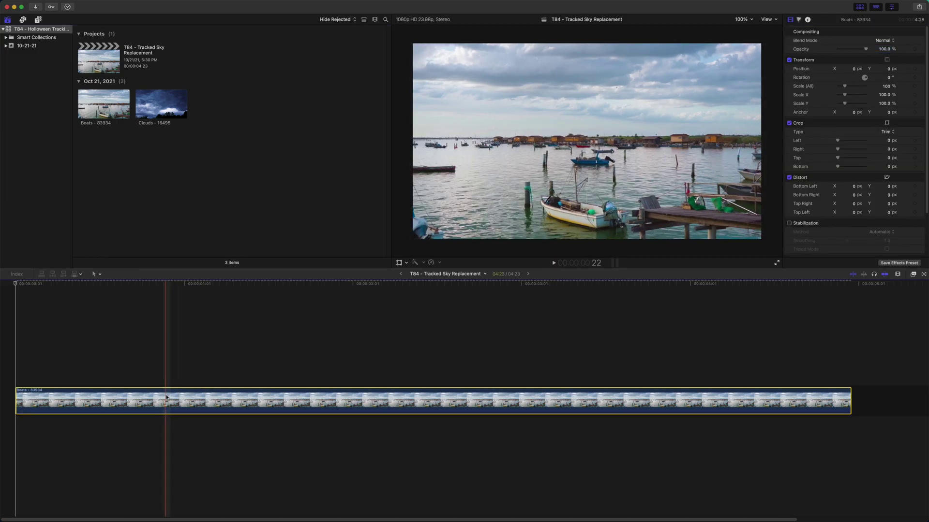
scroll(893, 88, "down", 3)
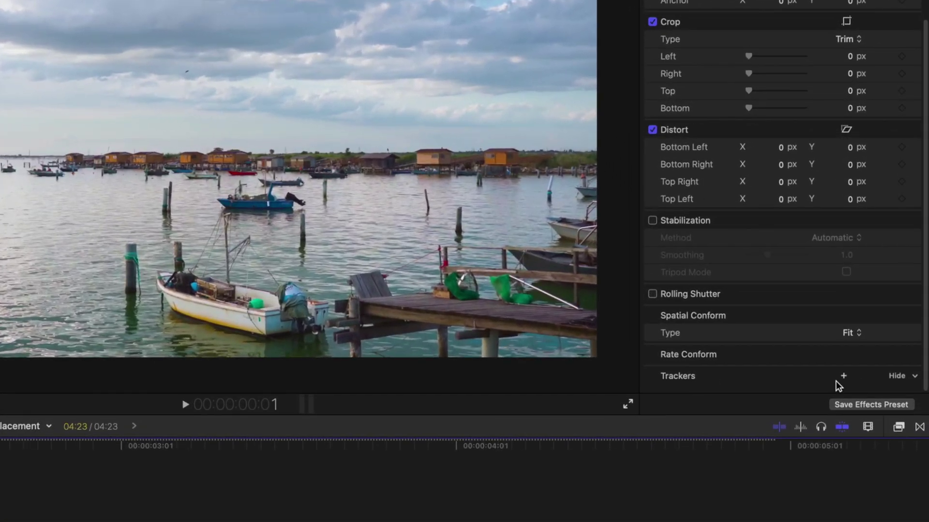
Step: Add an object tracker to Boats and shrink its box onto a stilt house at the horizon
left_click(843, 376)
left_click_drag(280, 227, 292, 198)
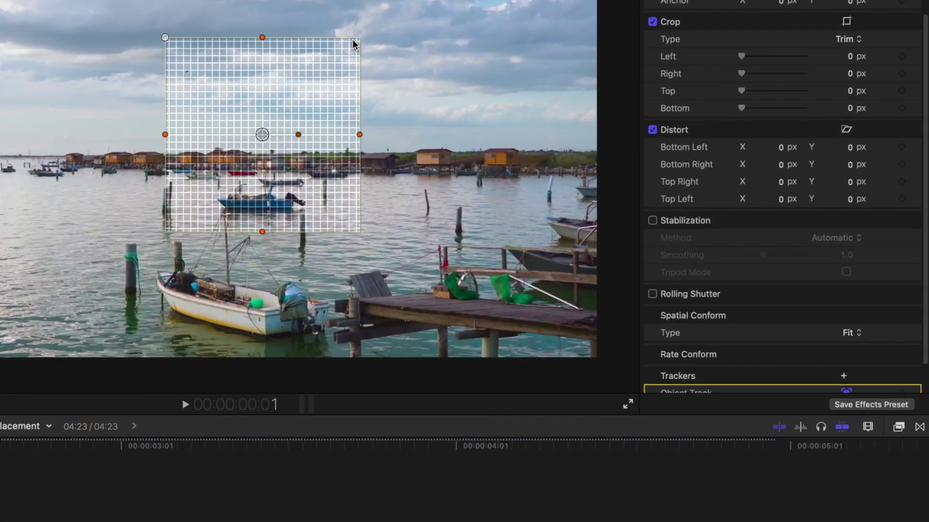
mouse_move(359, 134)
left_mouse_down()
mouse_move(328, 125)
mouse_move(343, 138)
mouse_move(371, 135)
left_mouse_up()
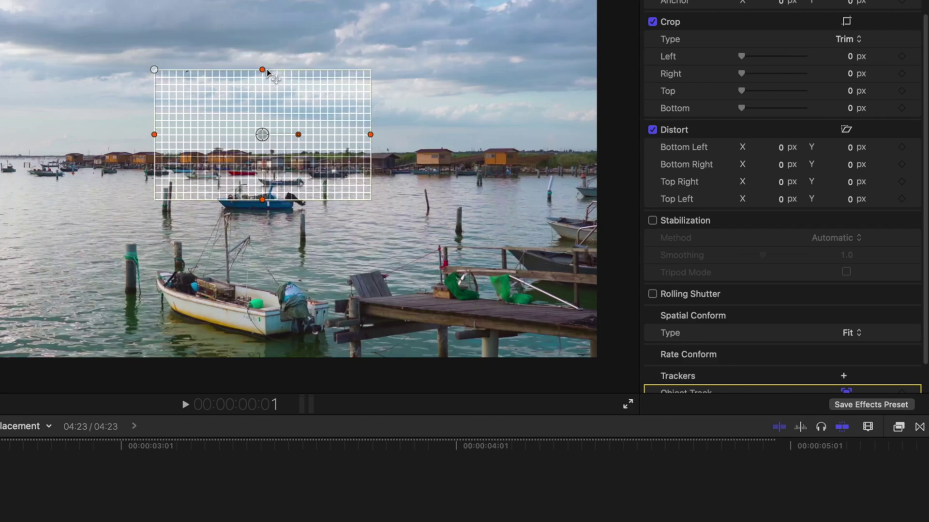
left_click_drag(266, 70, 277, 119)
left_click_drag(259, 131, 430, 163)
Step: Rename the new tracker 'Sky Track' to start its analysis
scroll(725, 315, "down", 2)
double_click(697, 358)
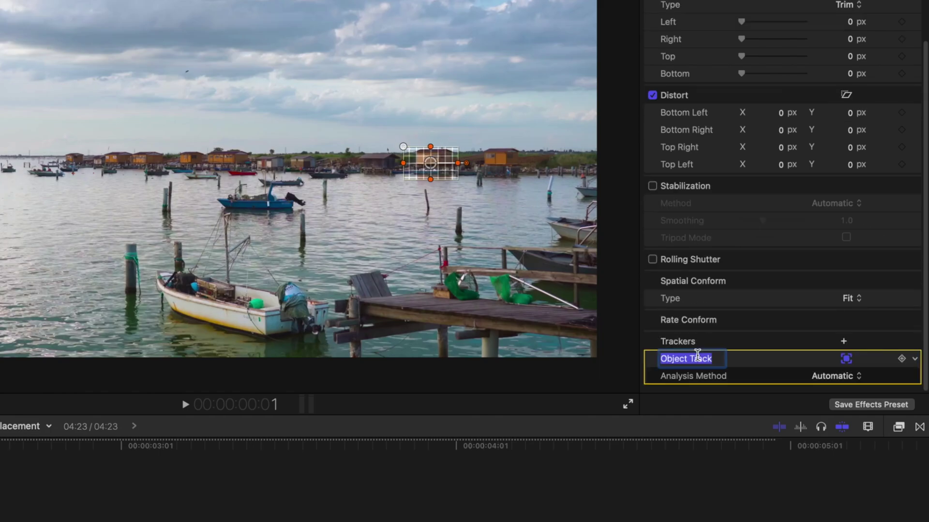
type("Sky T")
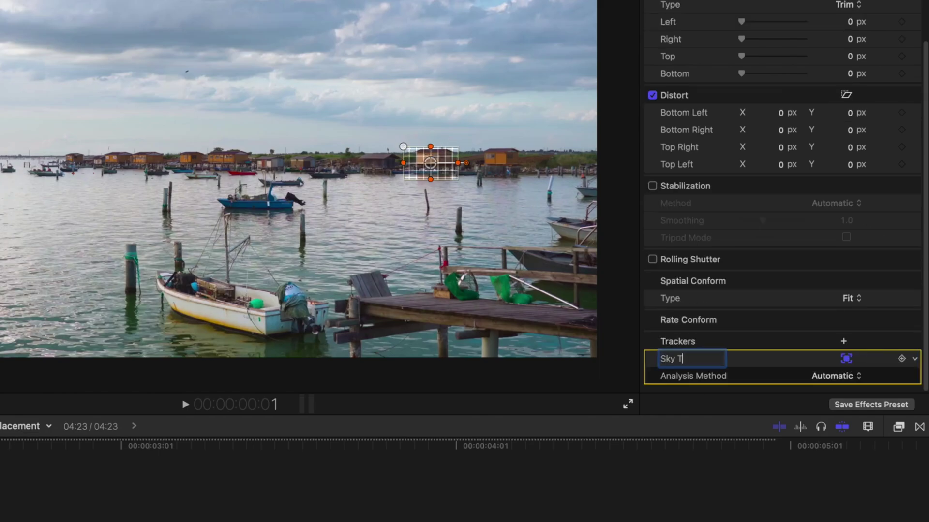
type("rack")
key("Return")
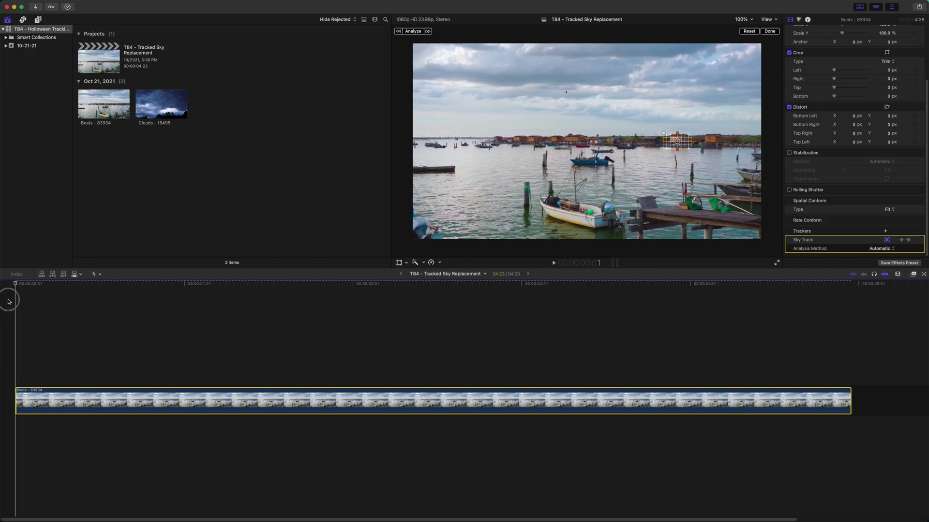
Step: Place the Clouds clip above Boats and cut off its tail where Boats ends
left_click_drag(171, 116, 29, 341)
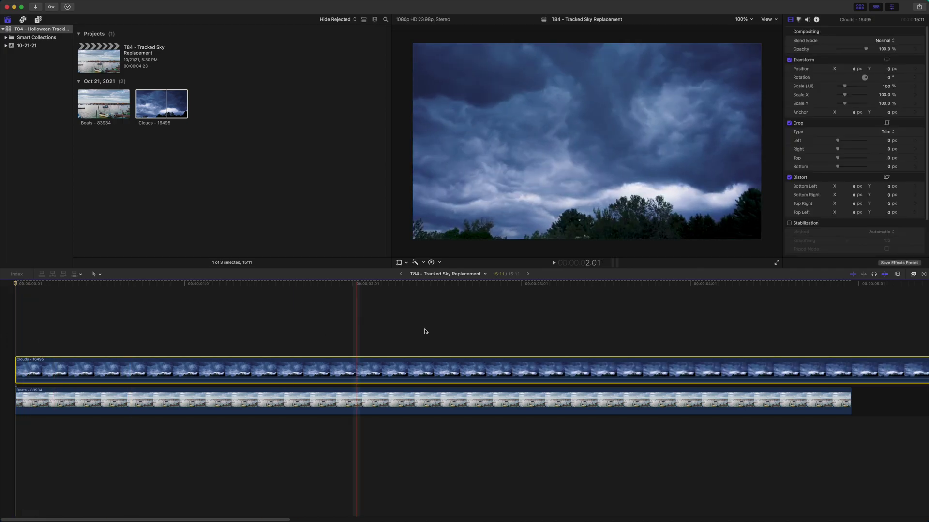
key("super+b")
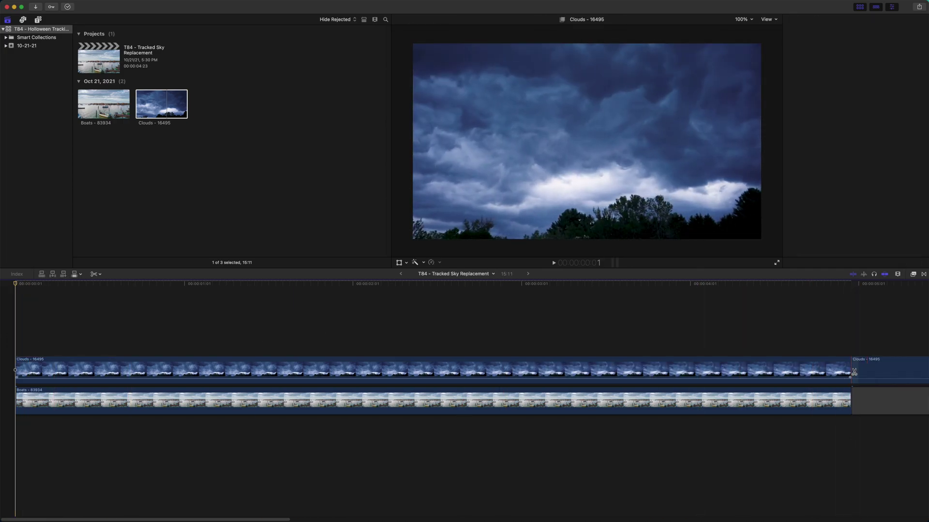
left_click(883, 370)
key("Delete")
key("Home")
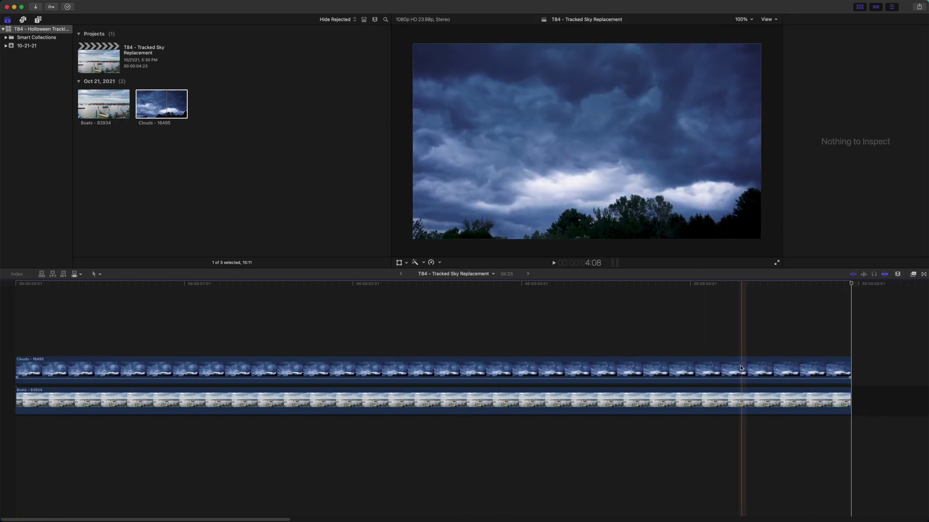
Step: Make the Clouds clip's position follow the Sky Track tracker
left_click(52, 370)
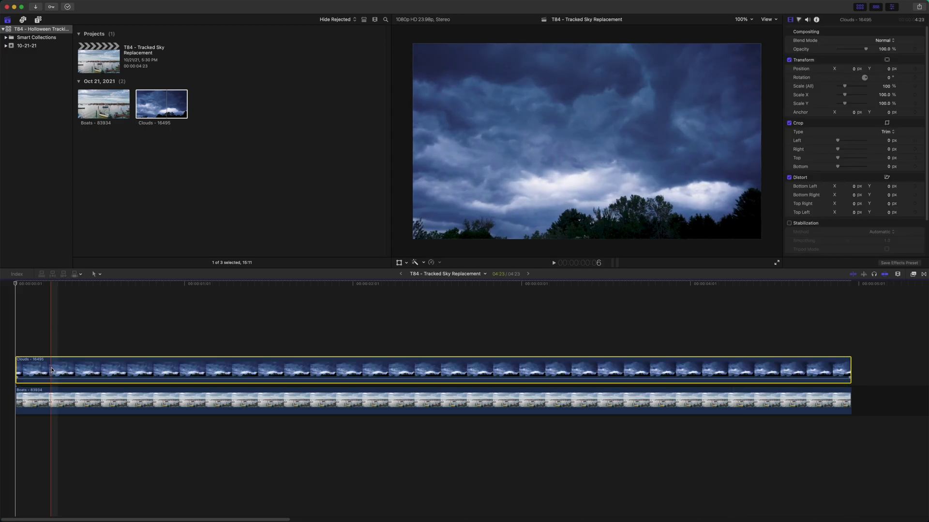
left_click(399, 263)
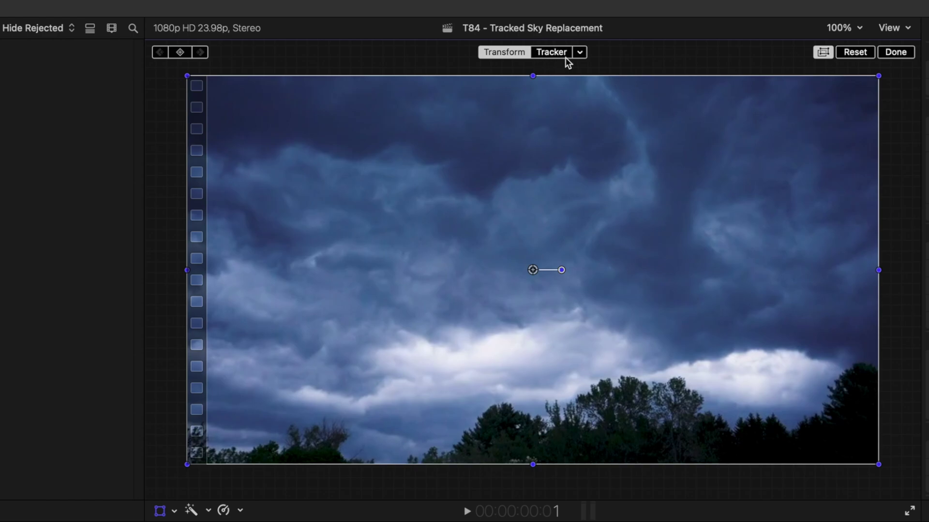
left_click(580, 53)
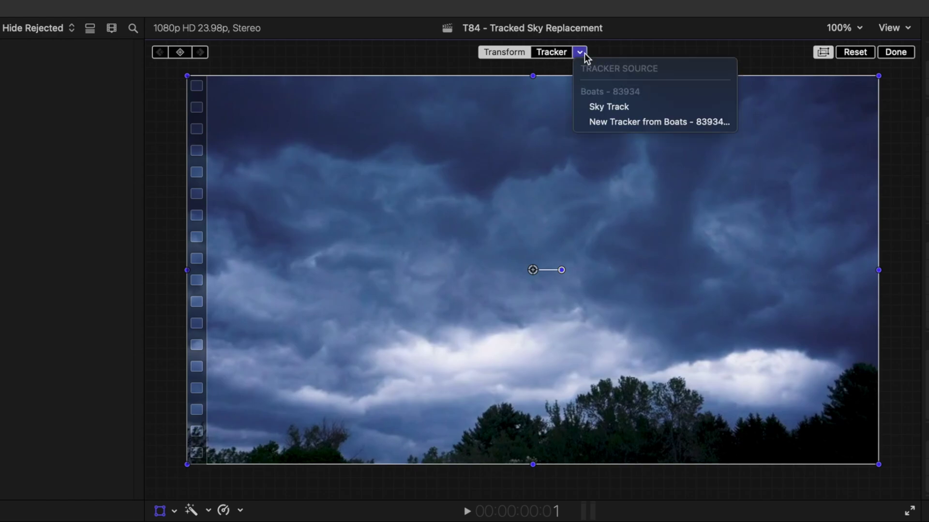
left_click(601, 112)
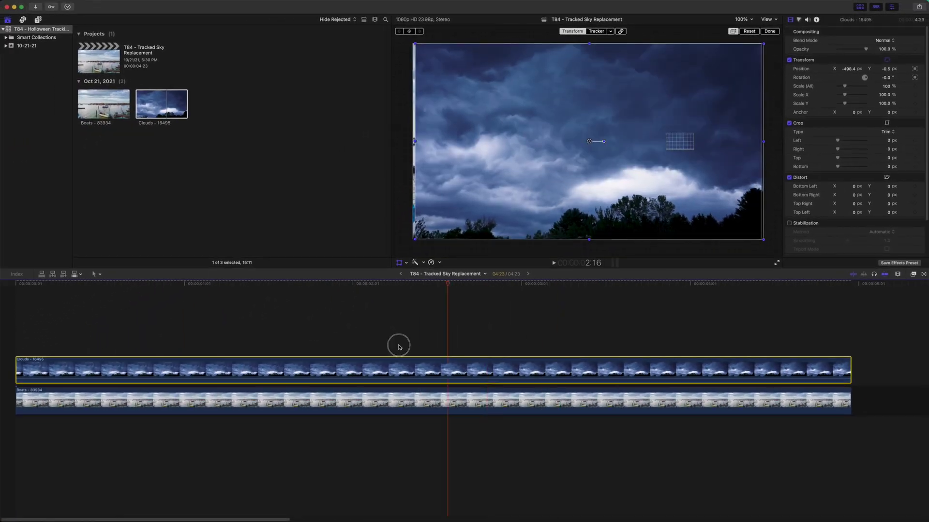
left_click_drag(398, 347, 6, 337)
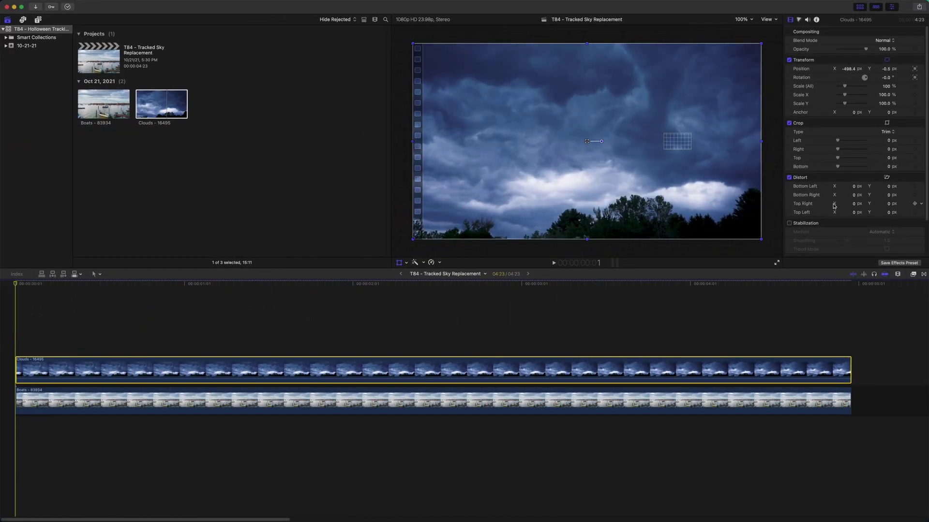
Step: Apply the Graduated Mask effect, found by searching 'gradu', to the Clouds clip
left_click(912, 274)
left_click(732, 516)
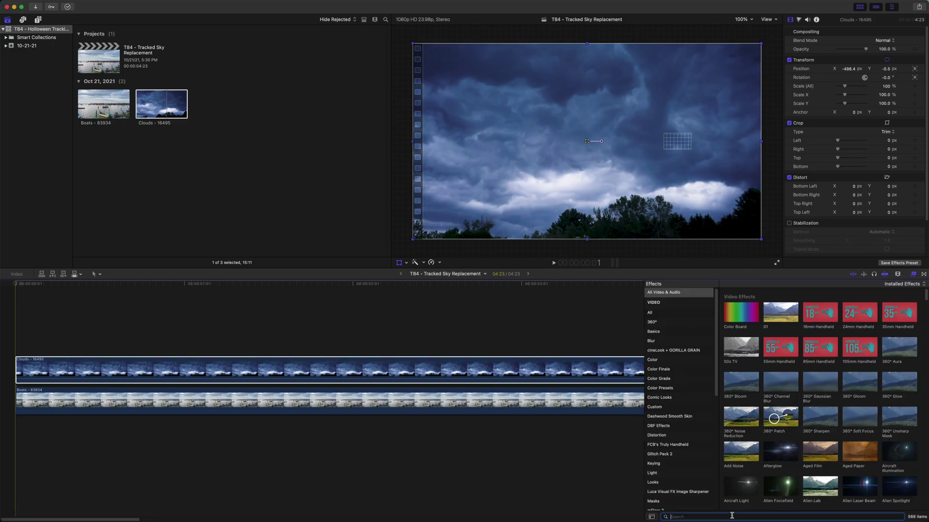
type("gradu")
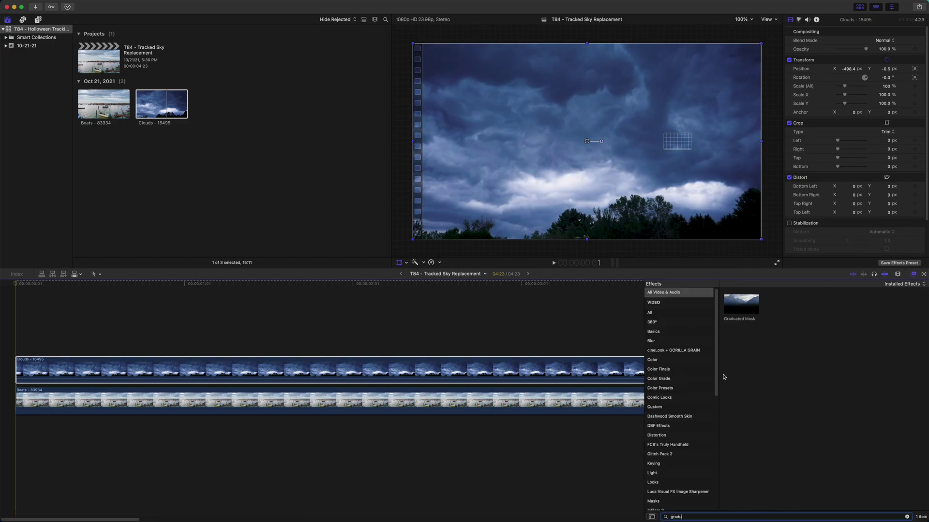
left_click_drag(725, 310, 85, 372)
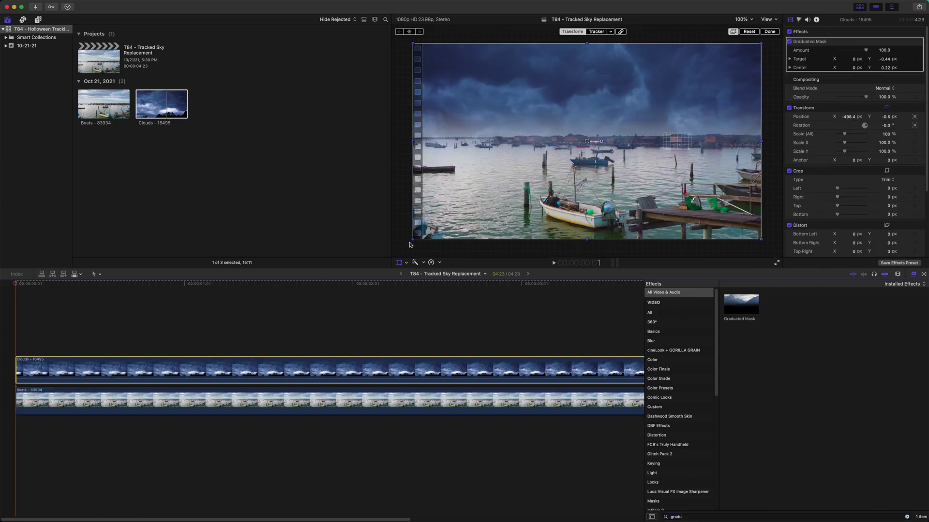
Step: Move the mask centre and gradient target toward the horizon, then switch the mask off and play back
left_click(399, 264)
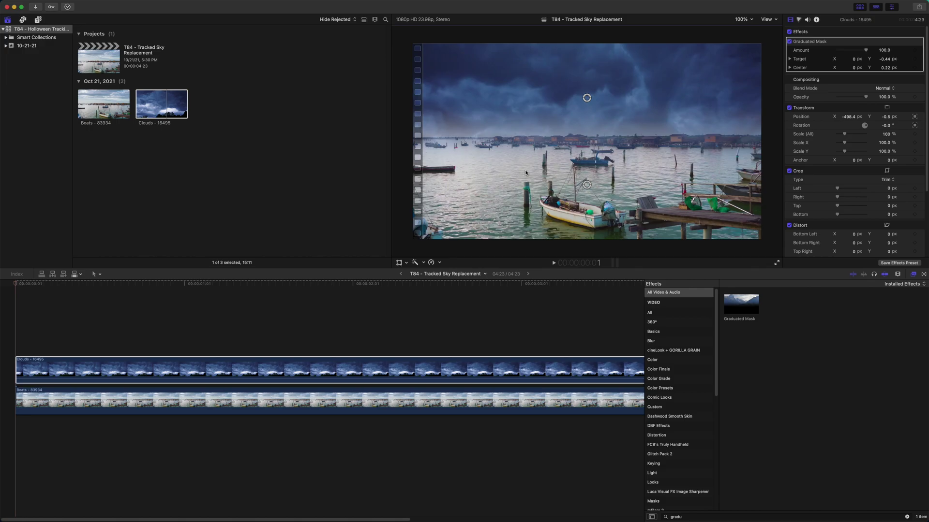
left_click(116, 315)
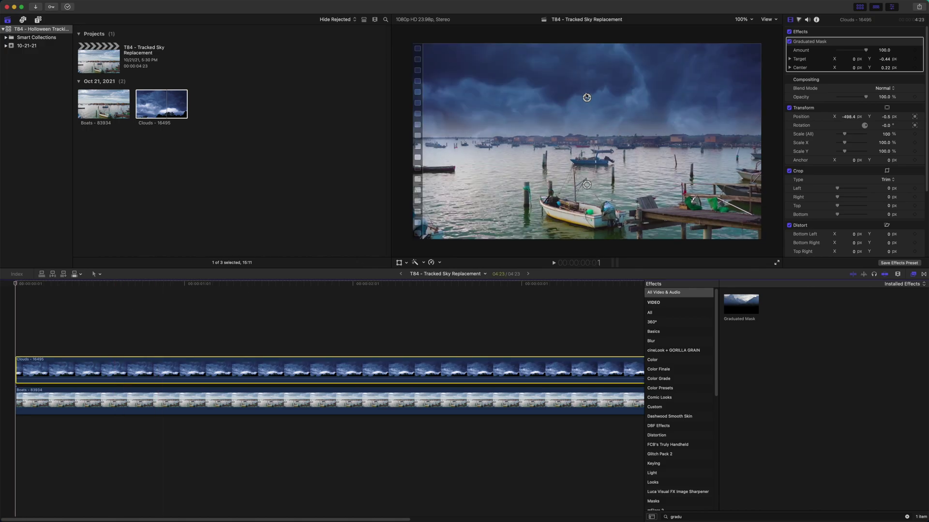
mouse_move(586, 97)
left_mouse_down()
mouse_move(581, 160)
mouse_move(575, 76)
mouse_move(568, 103)
mouse_move(570, 93)
left_mouse_up()
left_click_drag(569, 183, 575, 169)
left_click_drag(569, 93, 570, 122)
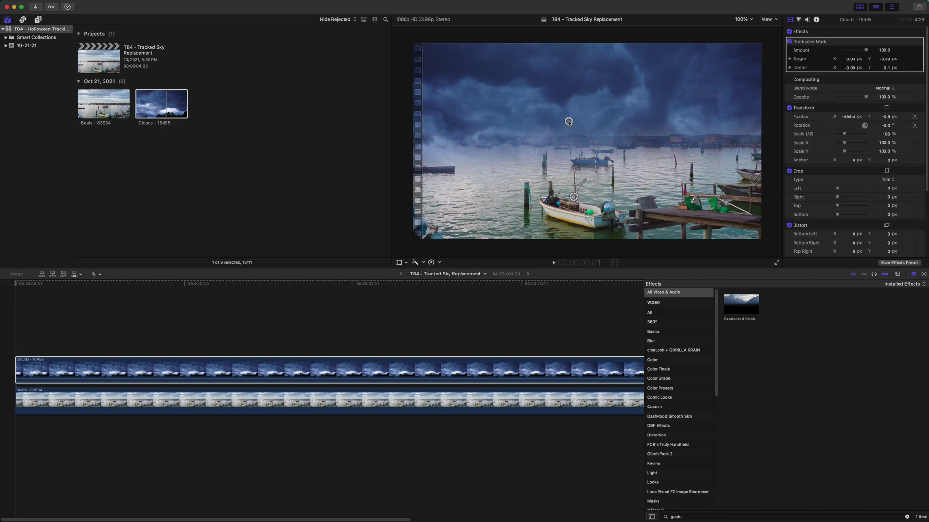
left_click(789, 42)
left_click(146, 284)
key("space")
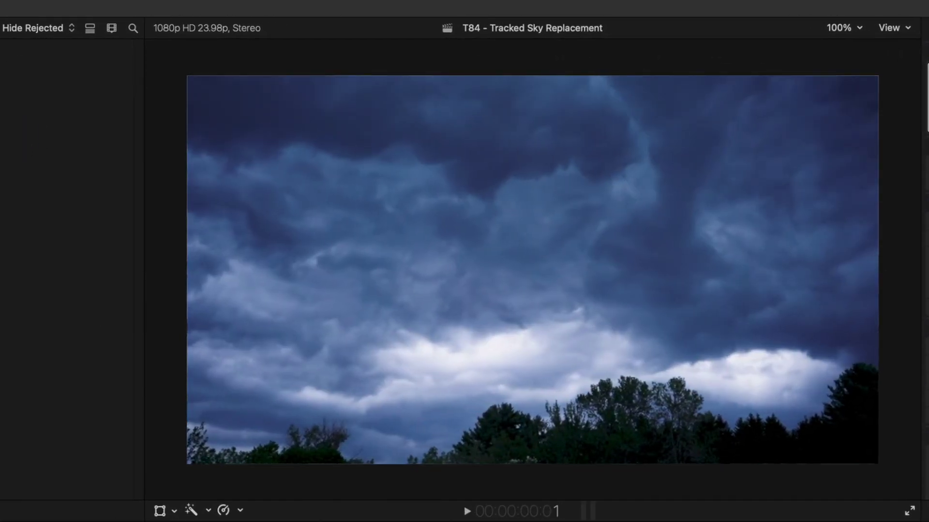
Step: Reposition the Clouds clip to line up the horizon and scale it to 110%
left_click(160, 510)
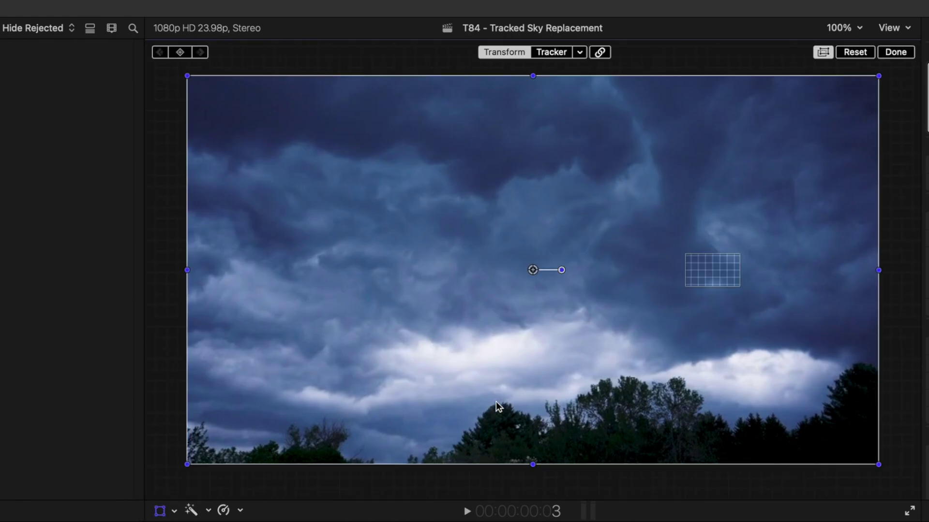
left_click_drag(521, 318, 520, 225)
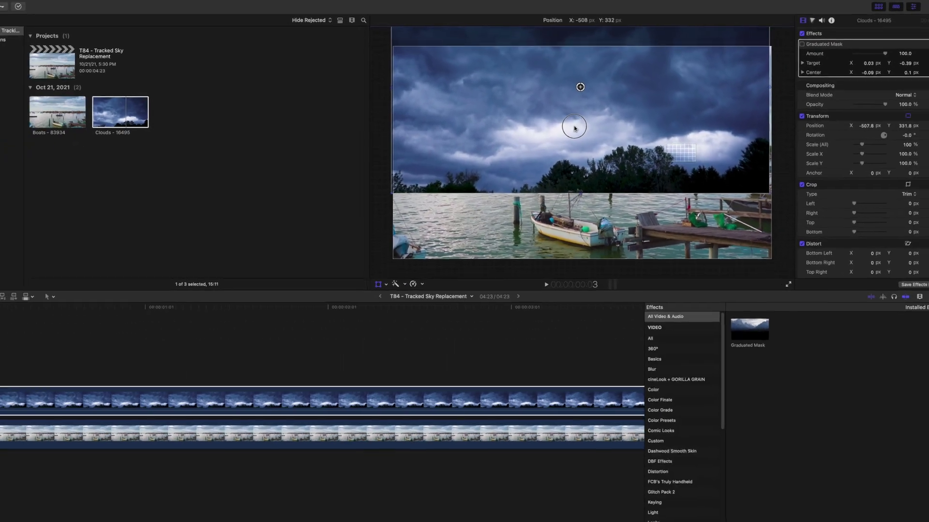
mouse_move(574, 128)
left_mouse_down()
mouse_move(576, 139)
mouse_move(583, 129)
left_mouse_up()
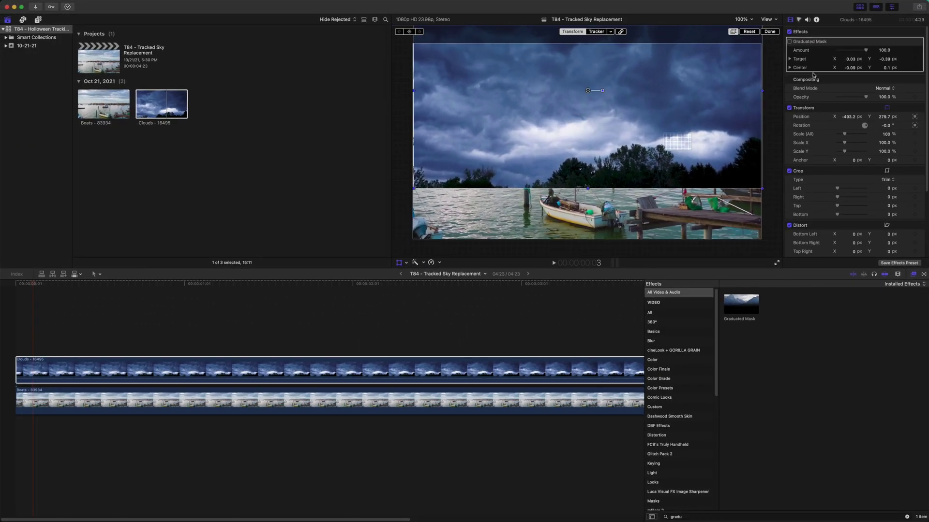
left_click_drag(854, 96, 854, 99)
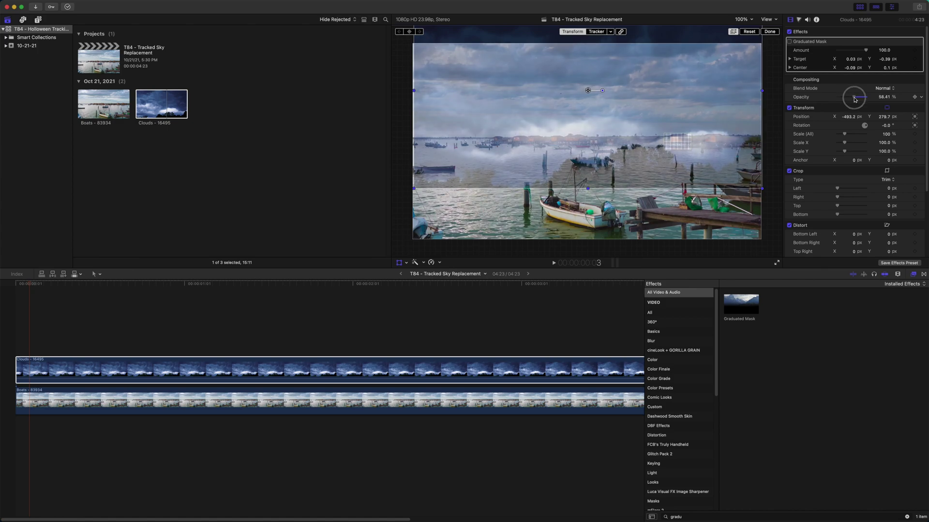
left_click_drag(587, 91, 586, 88)
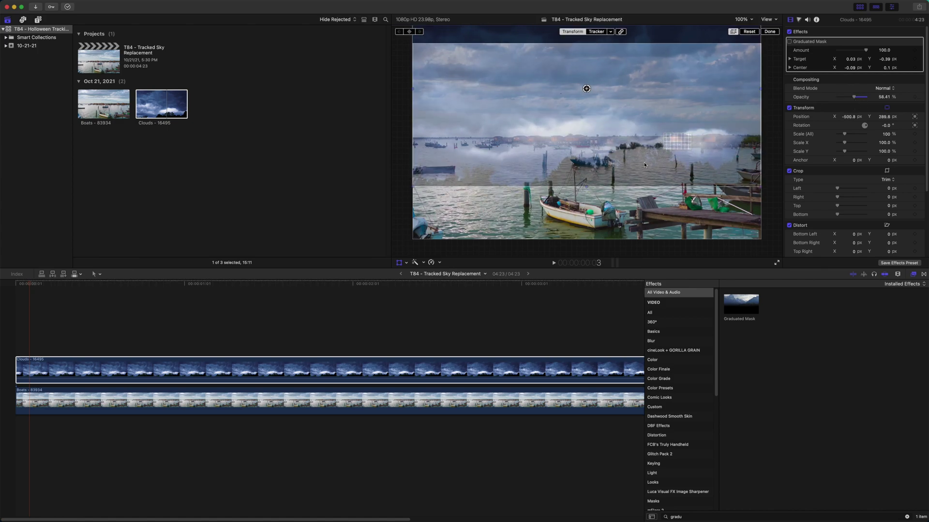
left_click(887, 134)
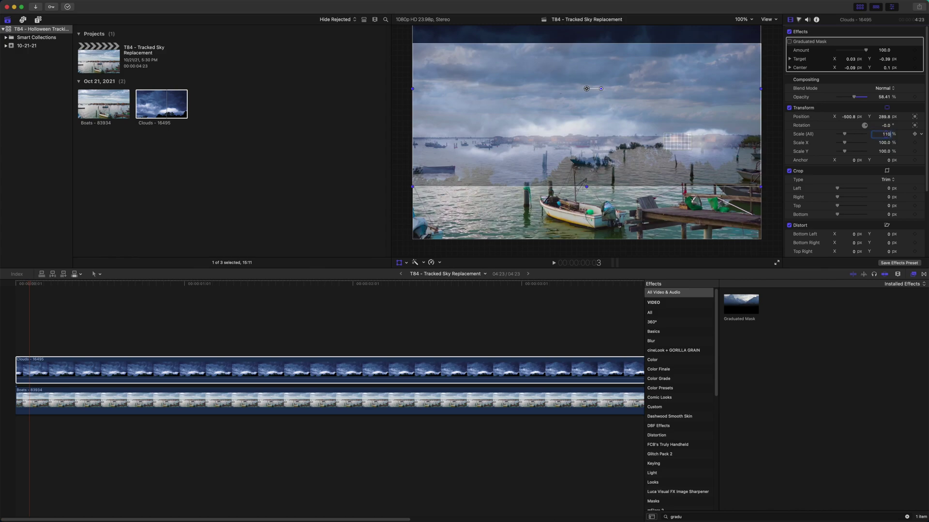
key("Return")
key("Home")
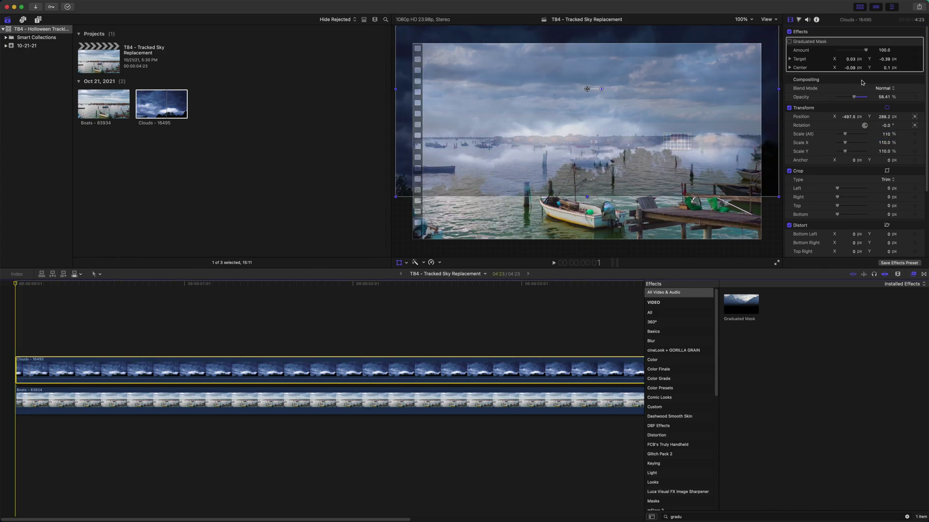
Step: Re-enable the Graduated Mask at 100% opacity and drag its centre and target lower
left_click(789, 41)
left_click_drag(854, 97, 867, 97)
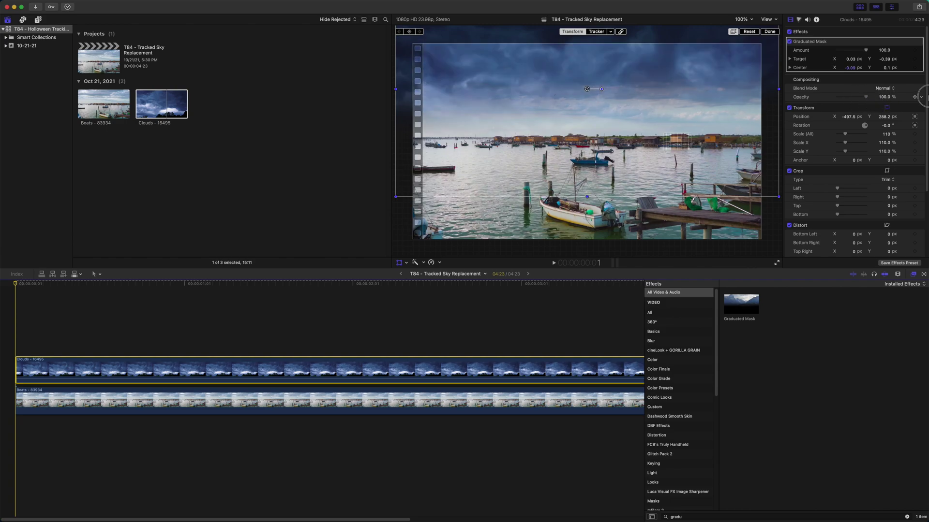
left_click(403, 263)
left_click_drag(569, 72, 567, 104)
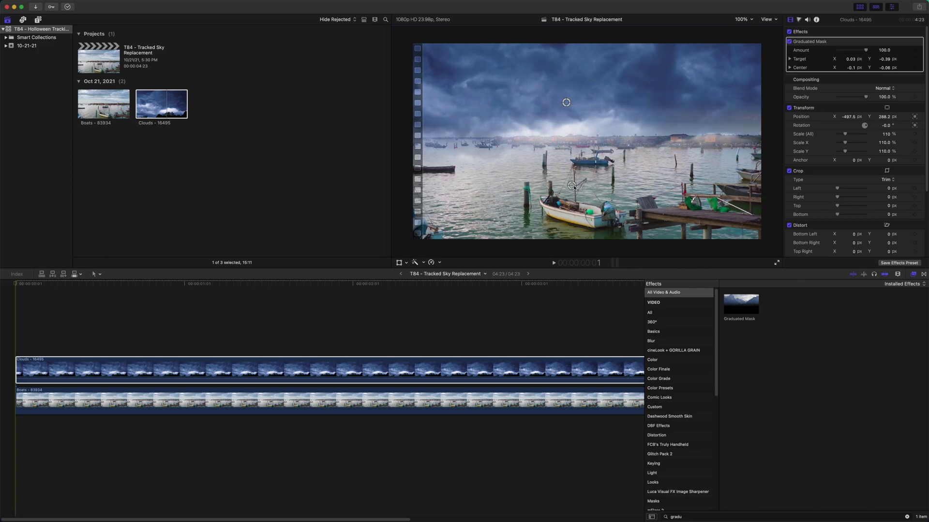
left_click_drag(573, 187, 571, 192)
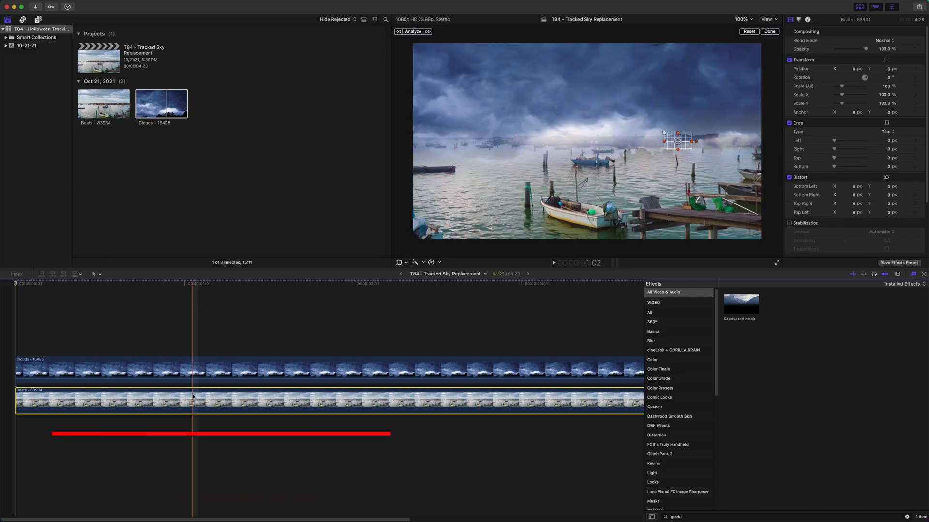
Step: Duplicate Boats above Clouds and apply Luma Keyer to the copy from a 'luma' search
left_click_drag(192, 401, 184, 364)
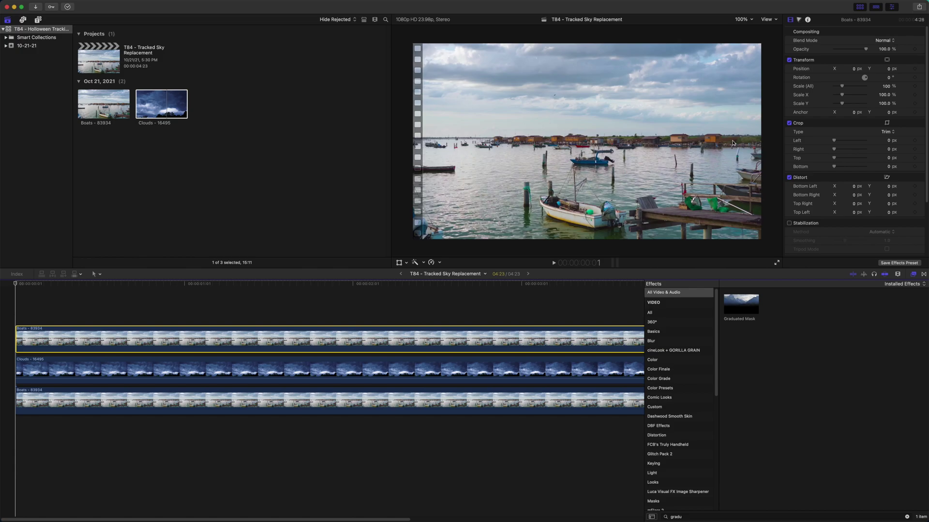
left_click(698, 516)
type("lum")
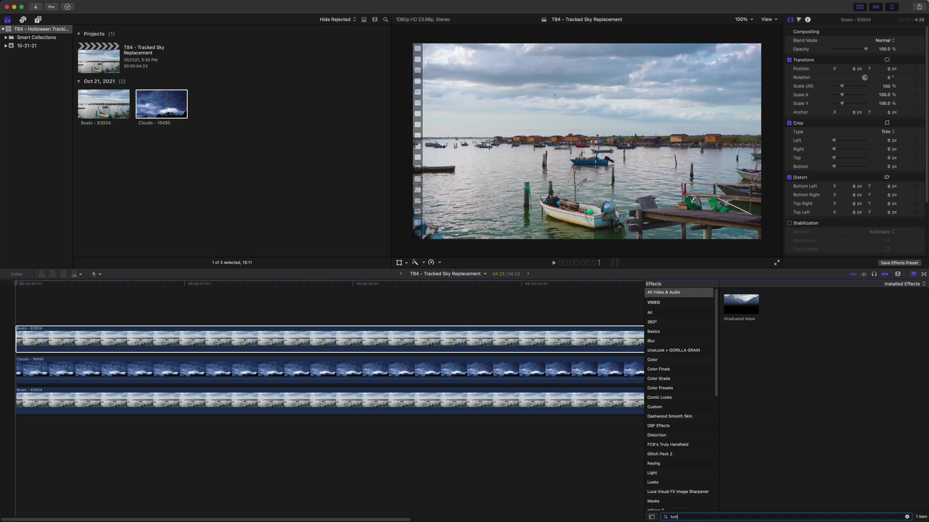
type("a")
left_click_drag(756, 300, 390, 340)
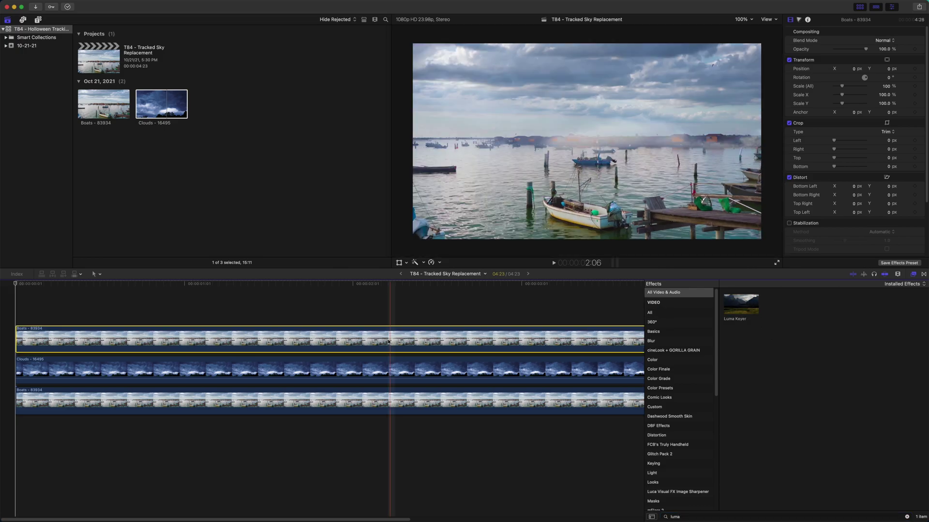
left_click(130, 284)
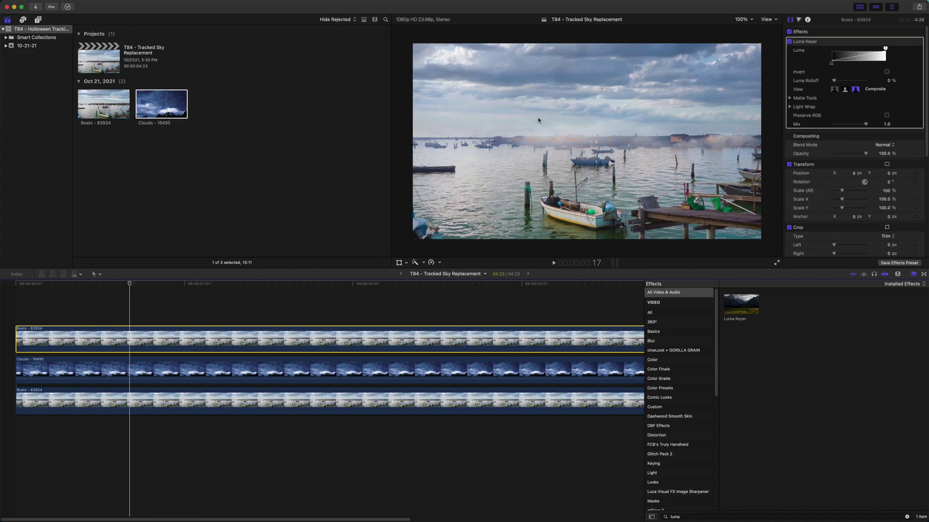
Step: Invert the Luma Keyer and tune its luma thresholds while viewing the matte, then return to Composite
left_click(887, 73)
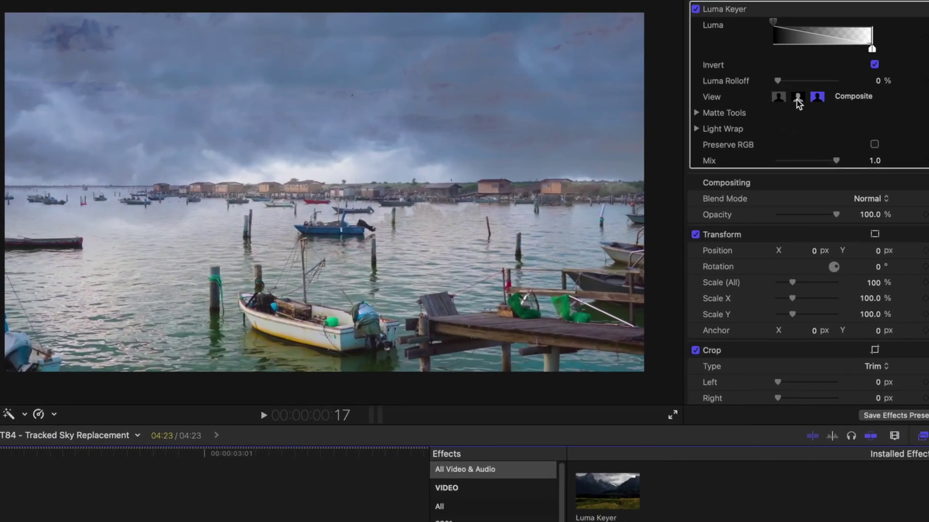
left_click(798, 98)
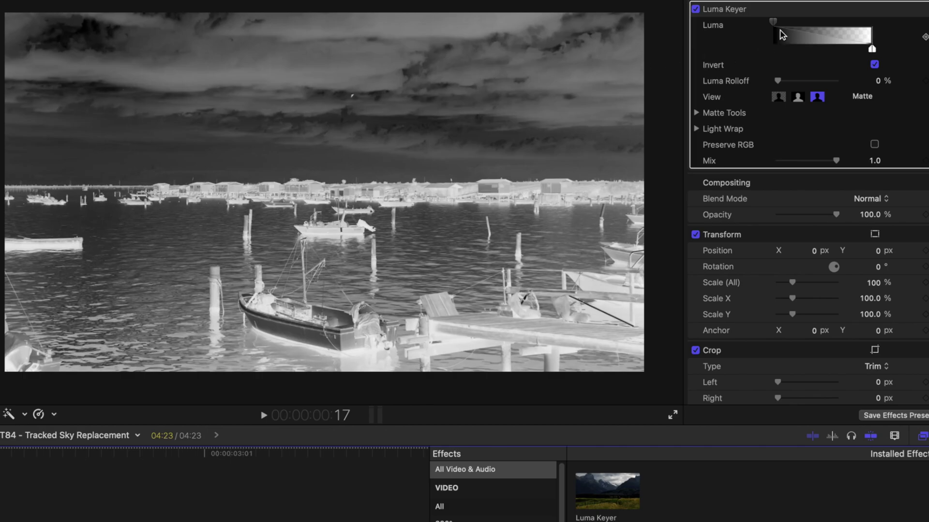
left_click_drag(776, 25, 839, 49)
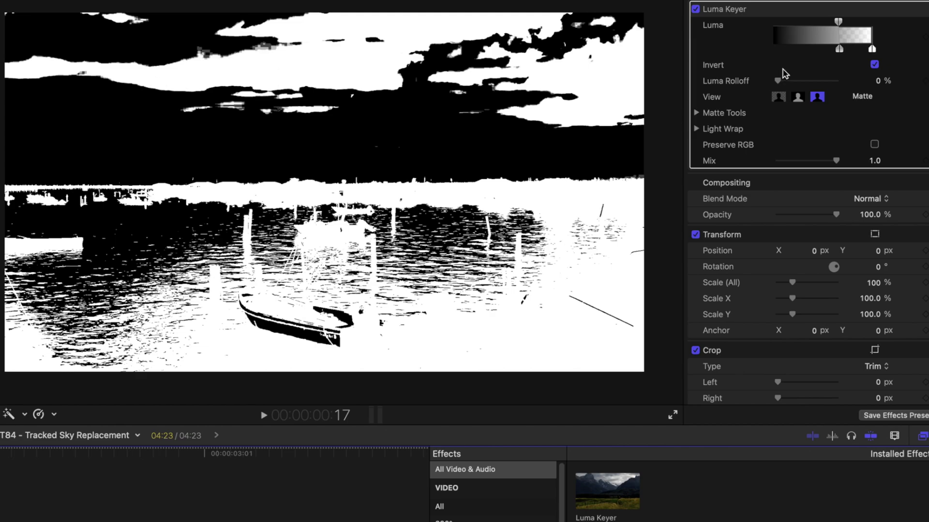
left_click_drag(830, 21, 841, 49)
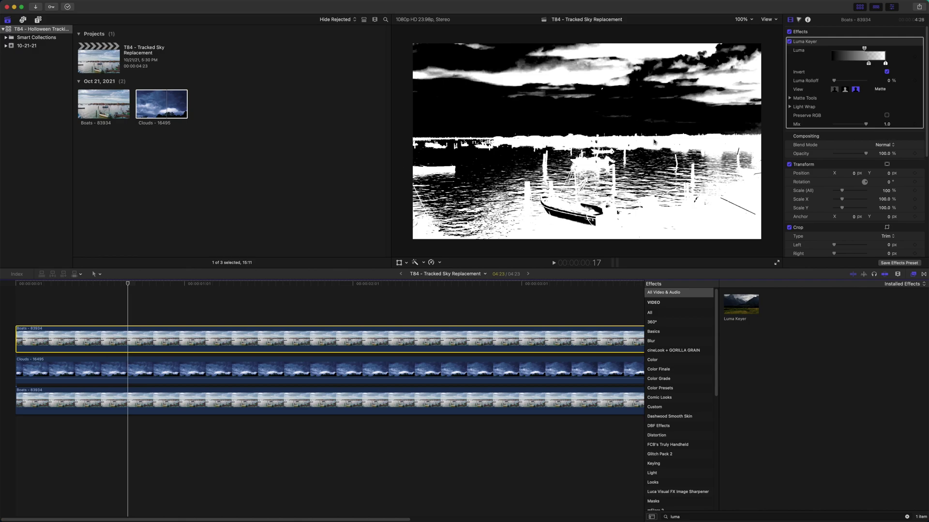
left_click(837, 92)
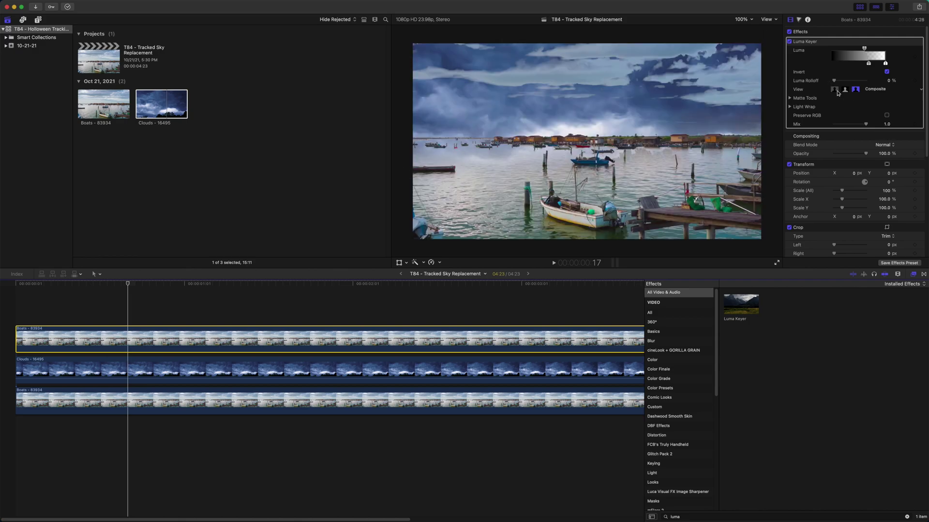
Step: Preview the keyed result, return to the timeline start and search effects for 'draw'
left_click_drag(127, 285, 85, 363)
scroll(141, 380, "left", 8)
left_click(121, 284)
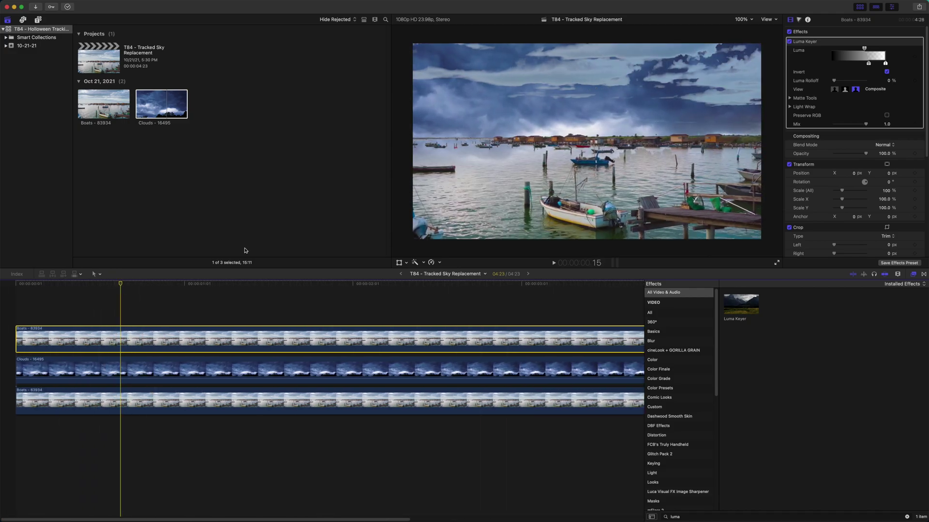
left_click_drag(119, 285, 14, 292)
left_click(694, 517)
type("draw")
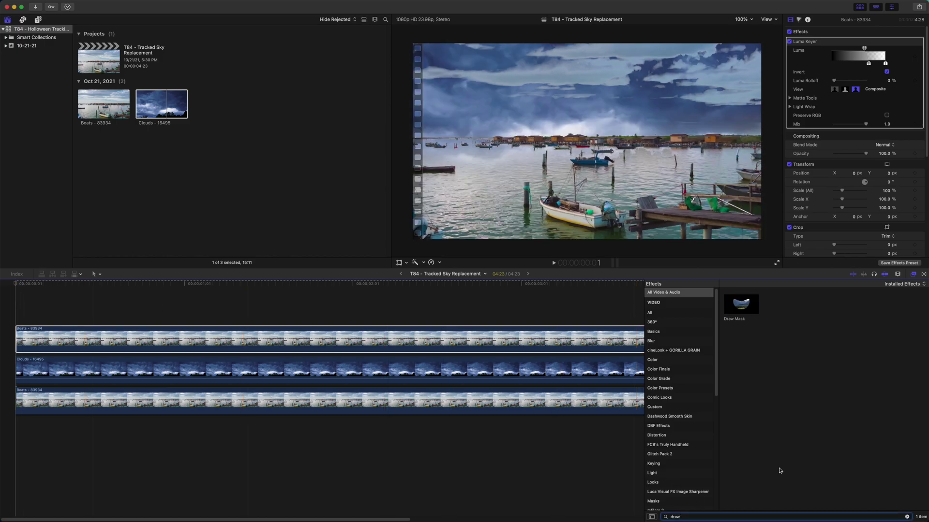
Step: Apply Draw Mask to the top Boats copy, outline the sky with points and invert it
double_click(745, 307)
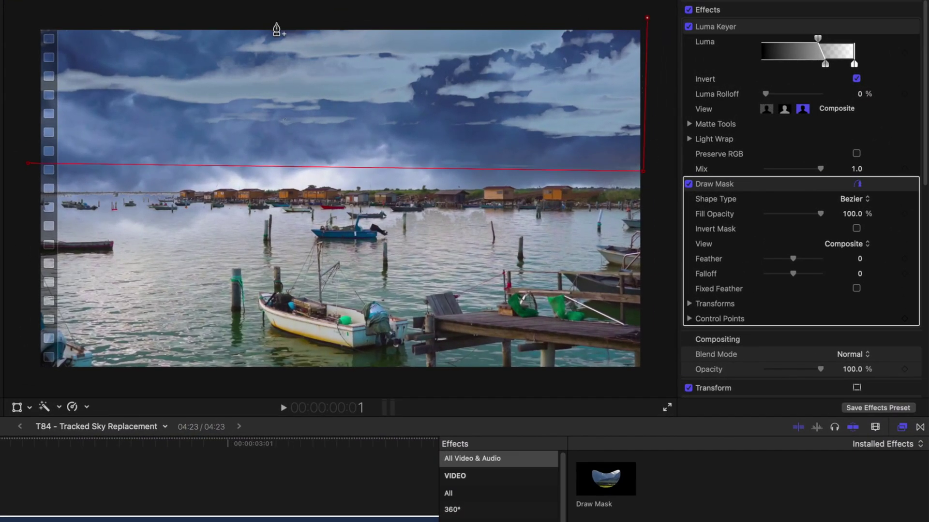
left_click(33, 19)
left_click(28, 165)
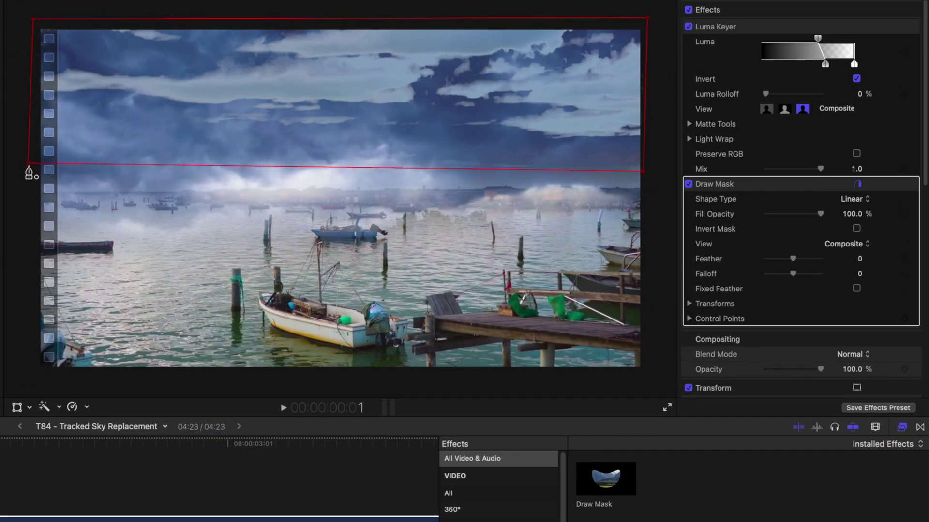
left_click(856, 229)
Step: Play back and scrub the composite to review the masked sky from the first frame
key("super+minus")
key("super+equal")
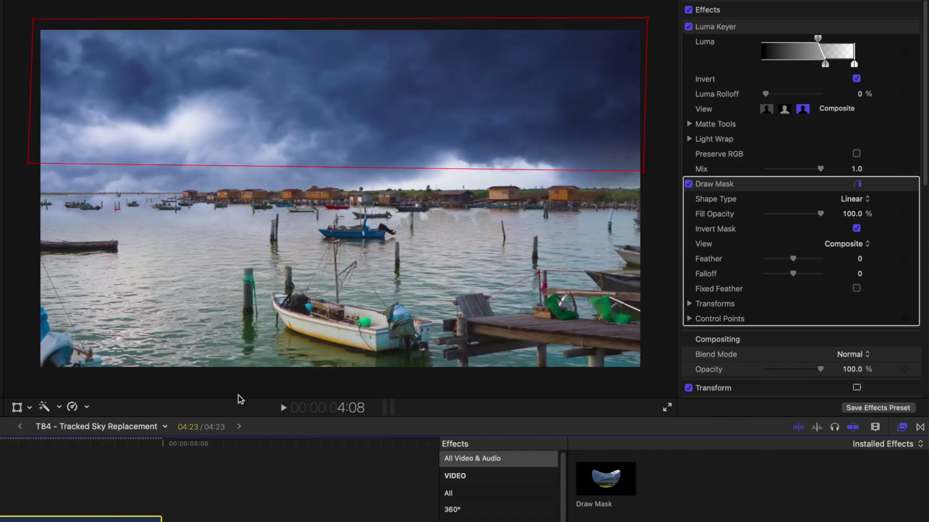
key("space")
left_click_drag(16, 444, 0, 445)
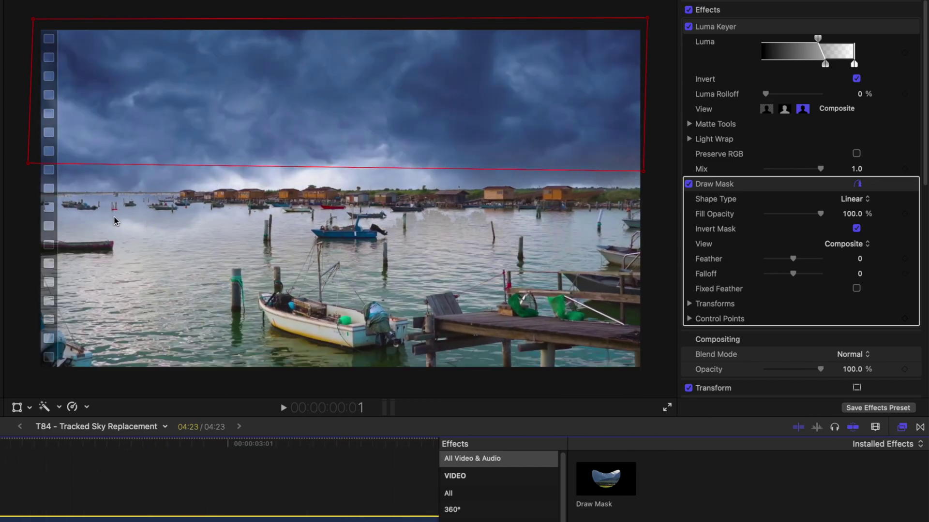
left_click_drag(0, 444, 0, 471)
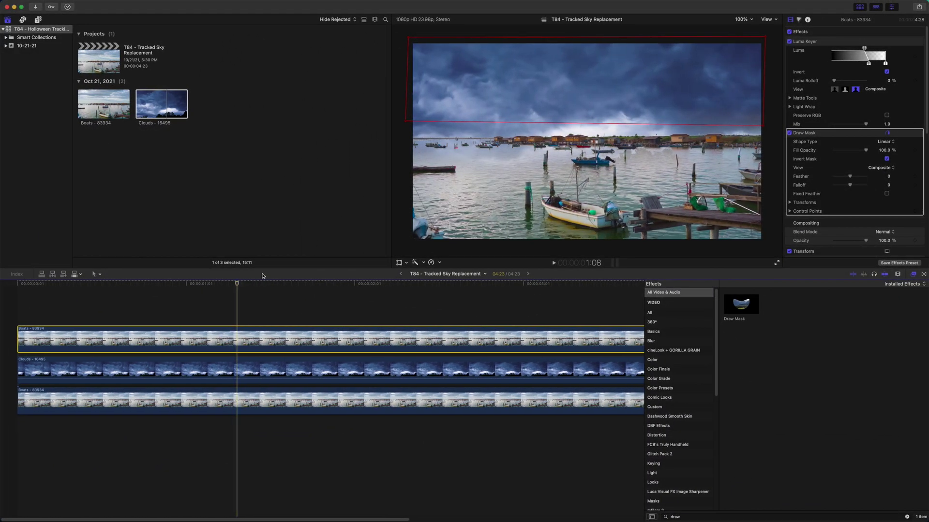
left_click_drag(235, 283, 15, 283)
key("Left")
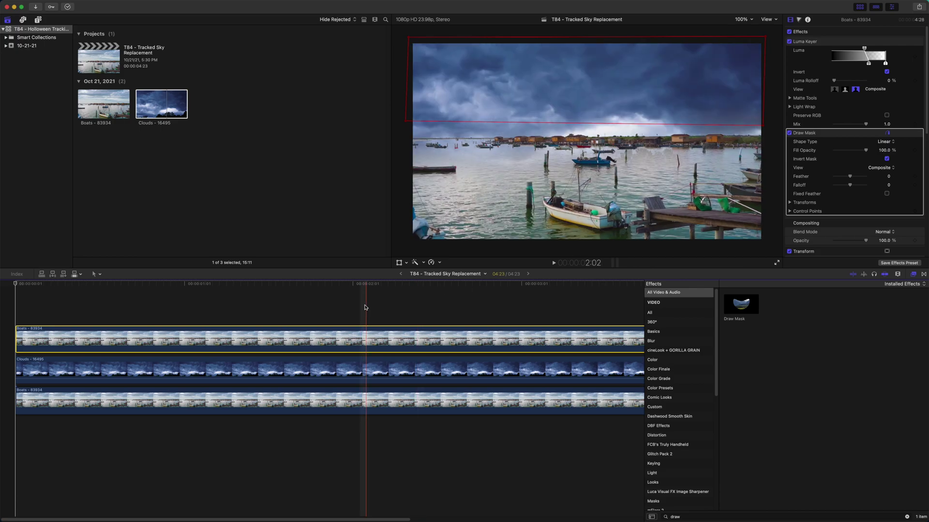
left_click(99, 372)
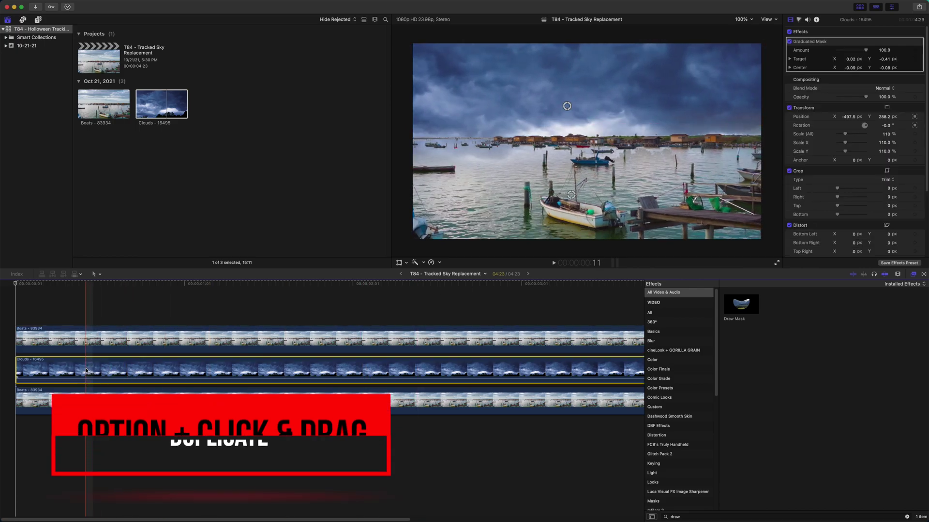
Step: Duplicate the Clouds clip and drag the copy down to Position -477.2, -236.0 over the water
left_click_drag(99, 372, 86, 368)
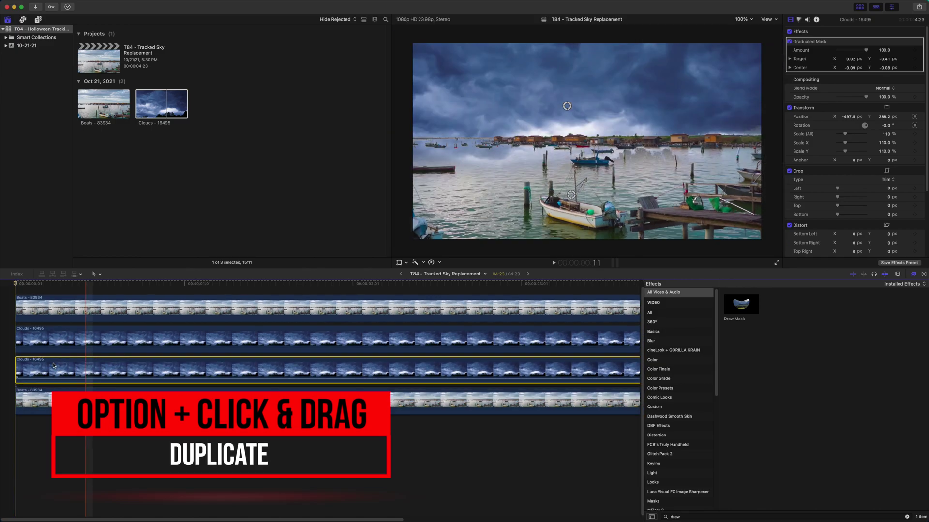
left_click(399, 263)
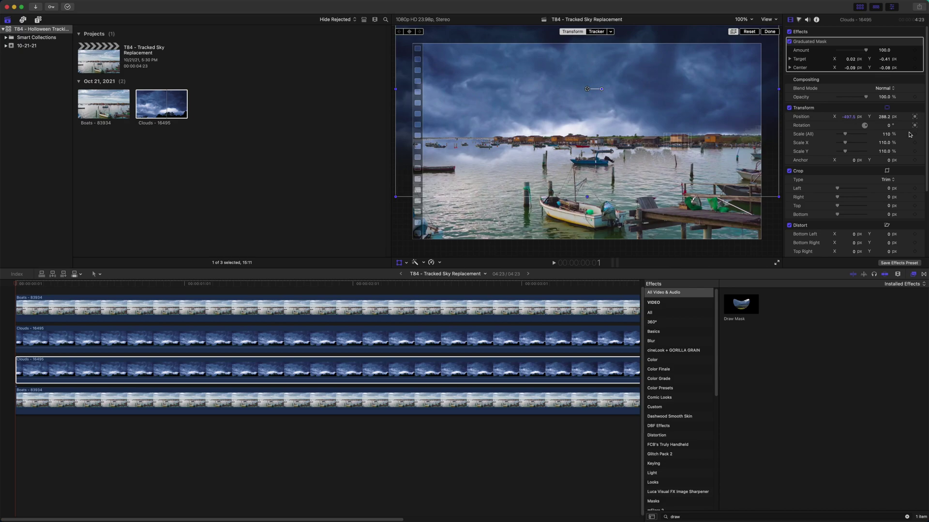
mouse_move(616, 129)
left_mouse_down()
mouse_move(619, 227)
mouse_move(620, 219)
left_mouse_up()
left_click(746, 517)
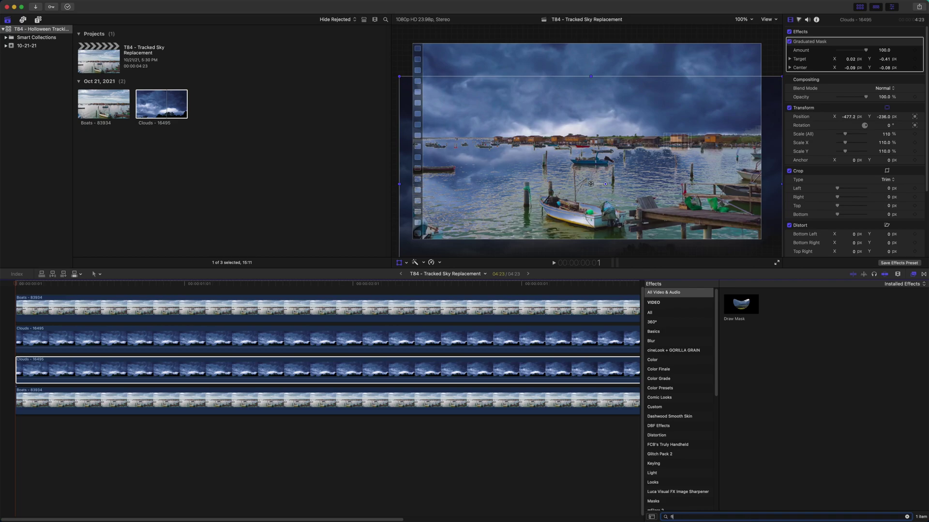
Step: Apply the Flipped effect to the duplicate clouds with Direction set to Vertical, then preview the reflection
left_click_drag(755, 315, 352, 370)
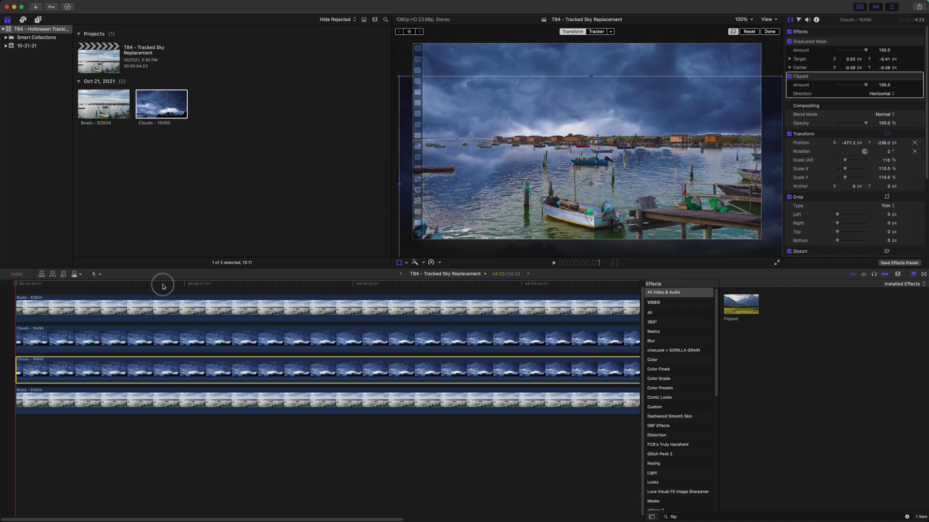
left_click_drag(163, 287, 181, 285)
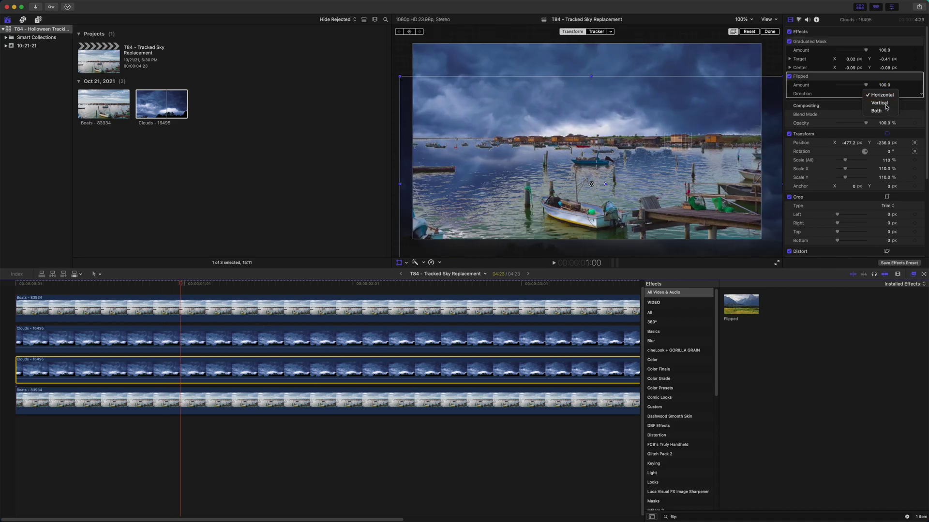
left_click(886, 107)
left_click_drag(177, 285, 102, 319)
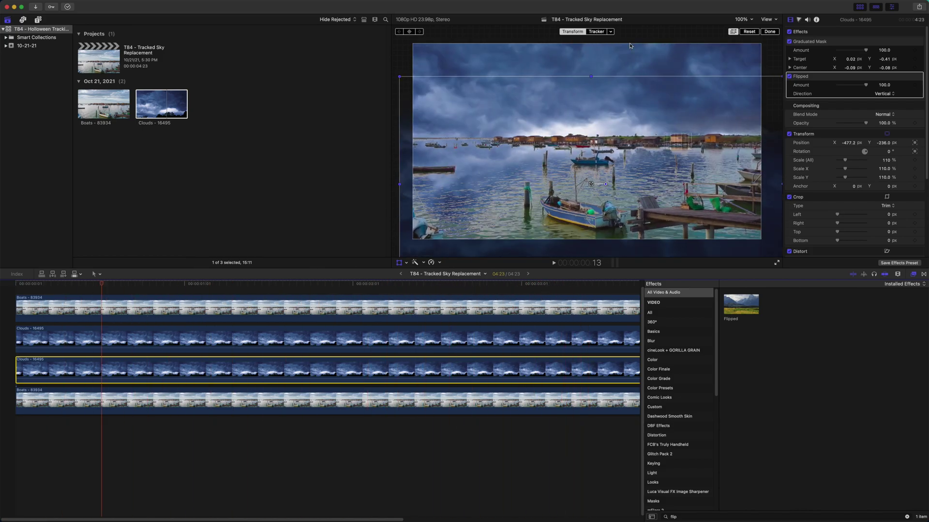
left_click(399, 263)
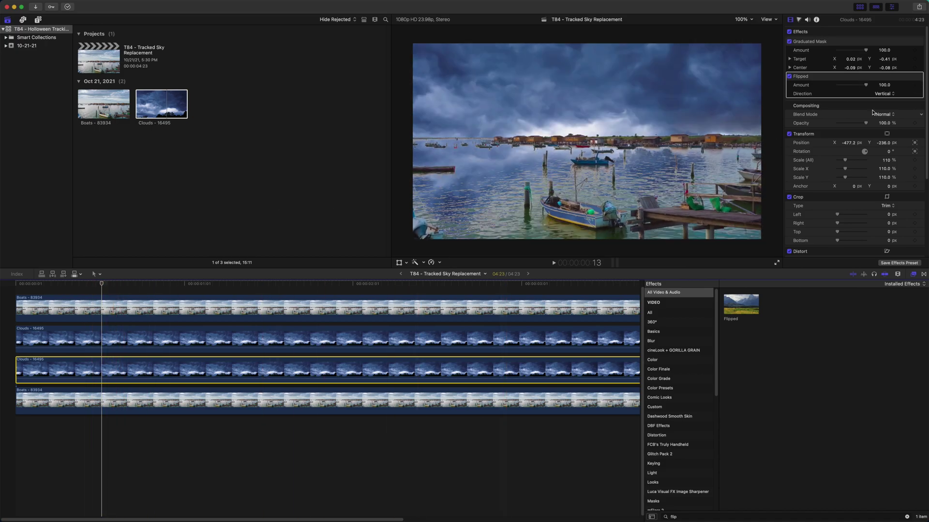
Step: Set the reflection clip's blend mode to Overlay and preview it across the shot
left_click(888, 114)
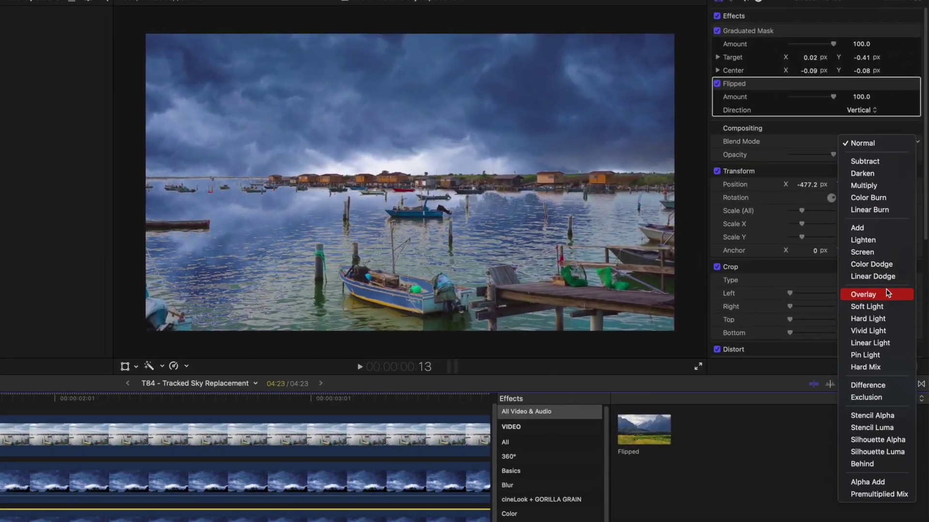
left_click(901, 213)
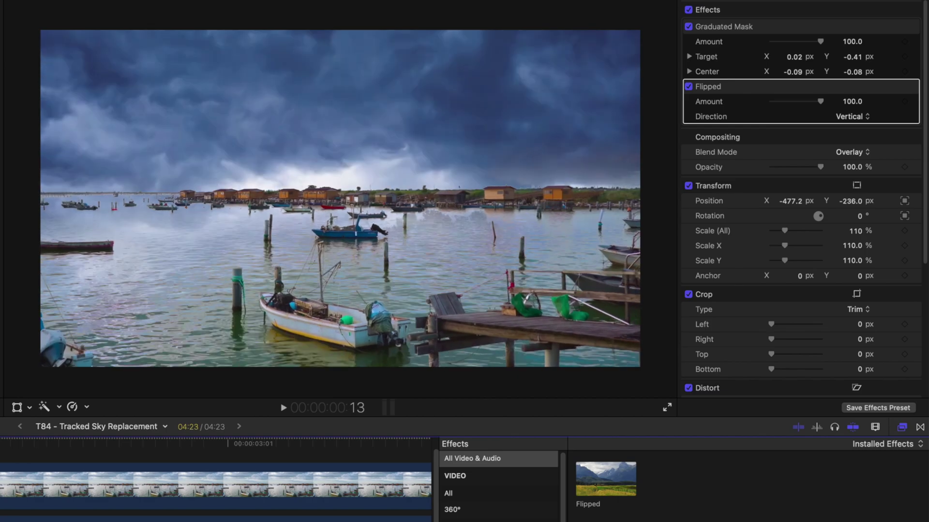
left_click_drag(0, 445, 0, 510)
key("super+equal")
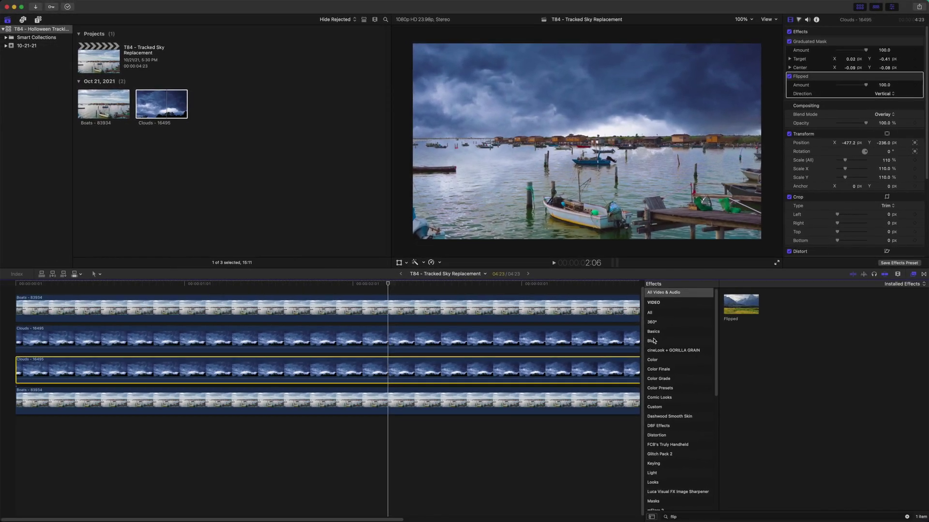
Step: Apply a Directional blur to the lower Clouds clip with Amount 48.8 and a slight angle tilt
left_click(653, 341)
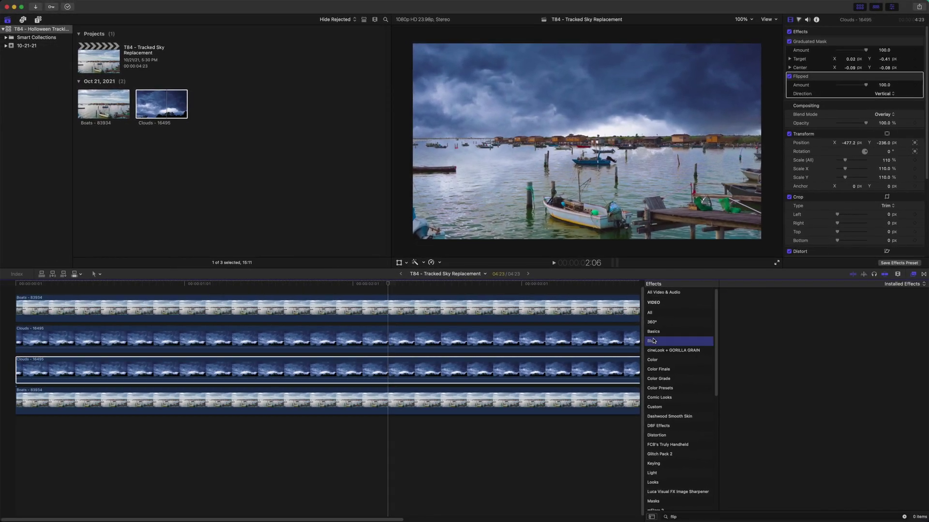
left_click(904, 517)
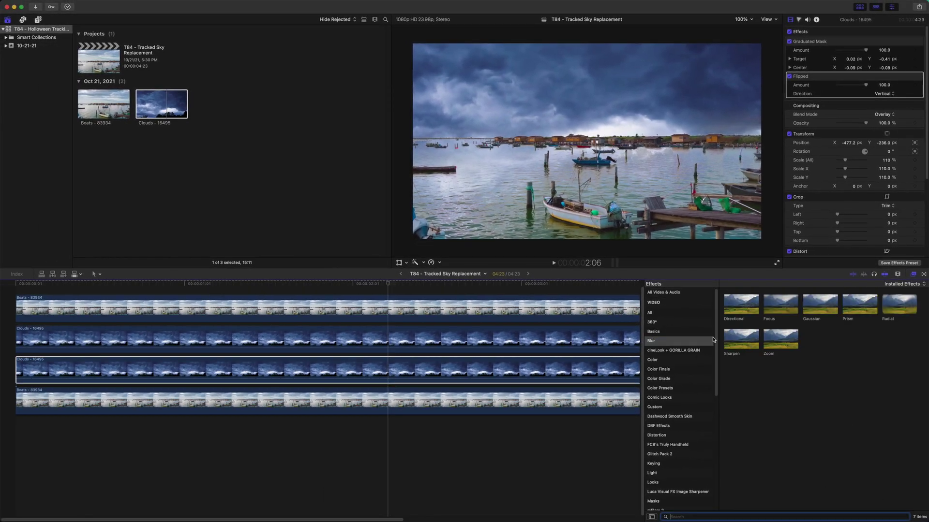
left_click_drag(743, 306, 372, 373)
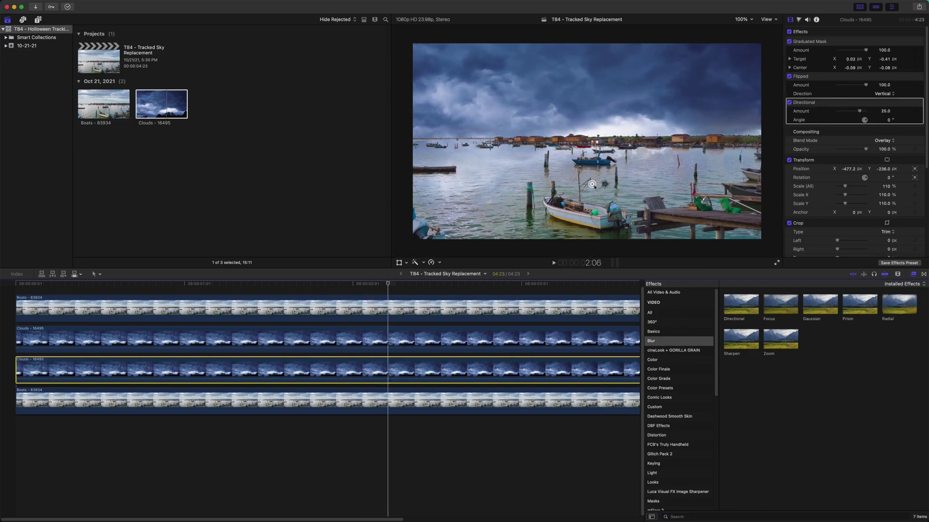
left_click_drag(605, 186, 608, 184)
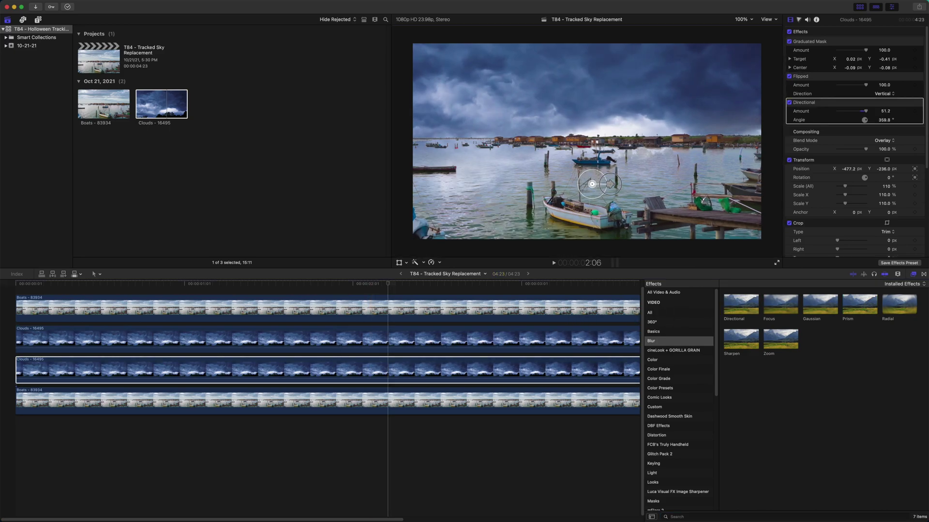
Step: Scrub through the shot to review the blurred reflection, parking the playhead near the start
left_click_drag(387, 283, 231, 286)
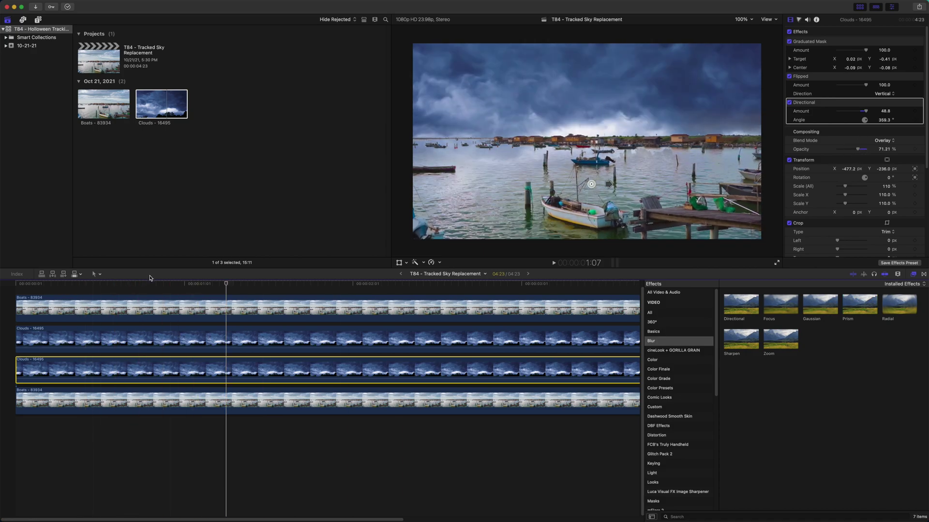
left_click_drag(151, 285, 6, 290)
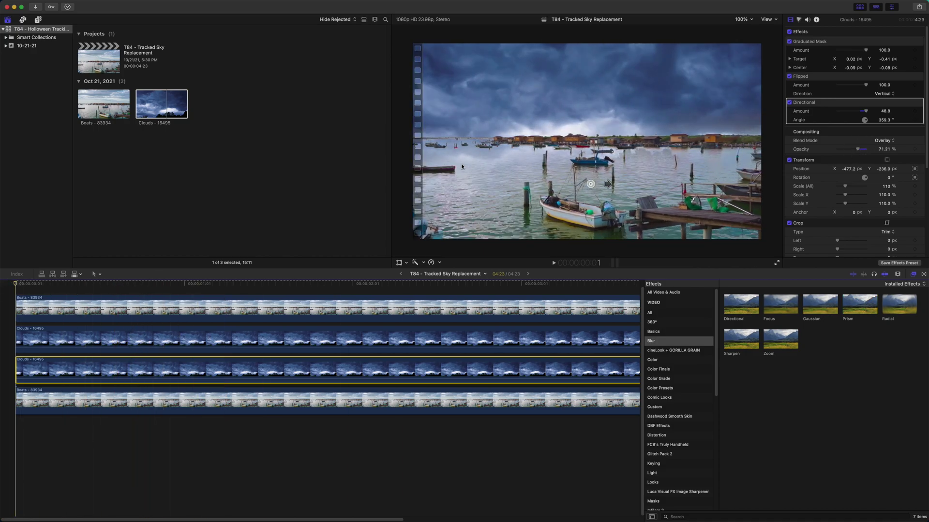
left_click_drag(290, 283, 116, 327)
scroll(151, 328, "left", 8)
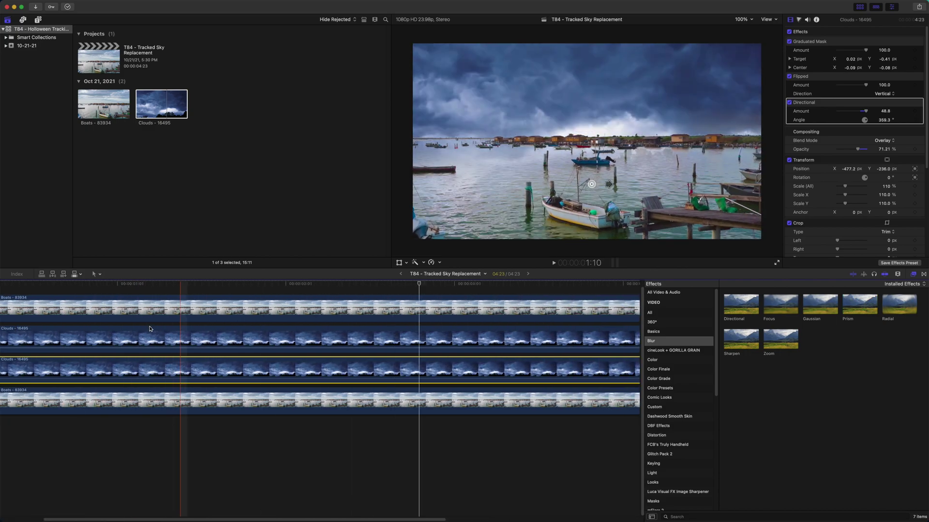
left_click_drag(284, 285, 84, 290)
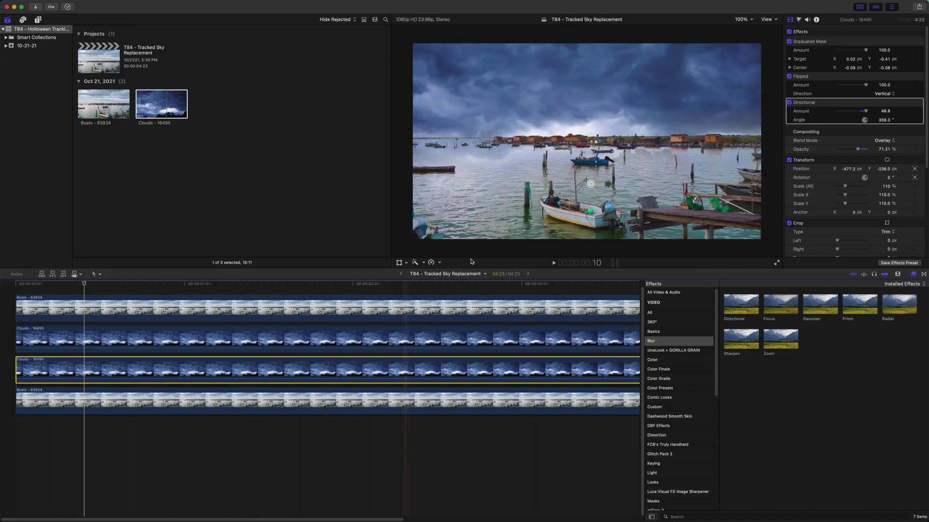
left_click(414, 232)
Step: Grade the top Boats clip by shifting the Midtones wheel in Color Wheels 1
left_click(140, 313)
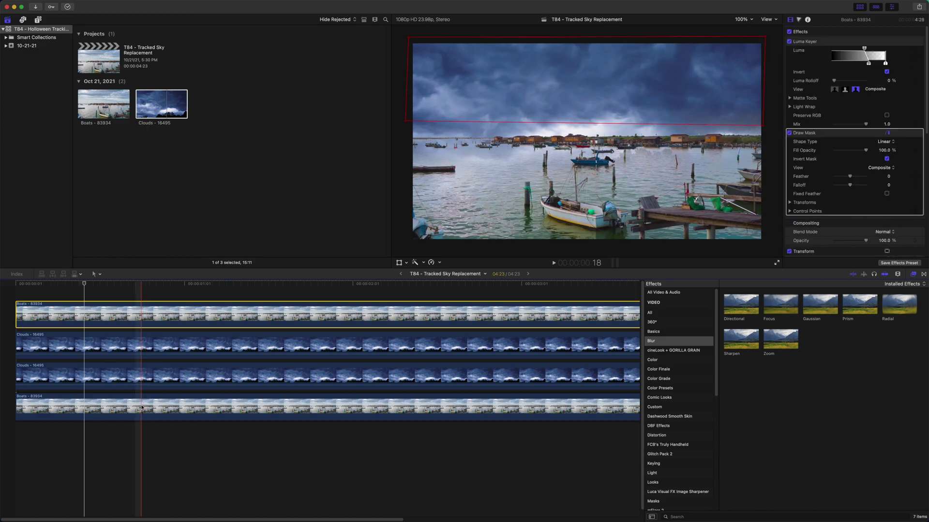
key("super+6")
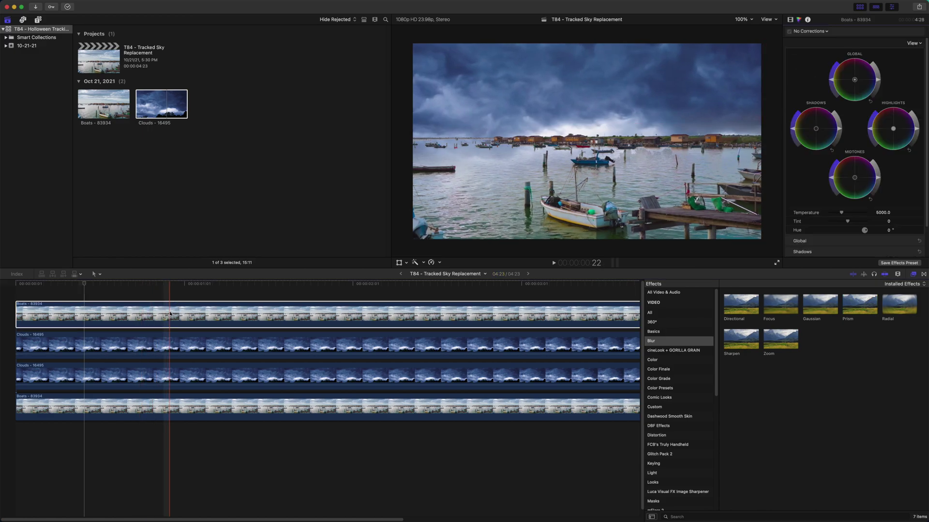
left_click_drag(817, 131, 851, 133)
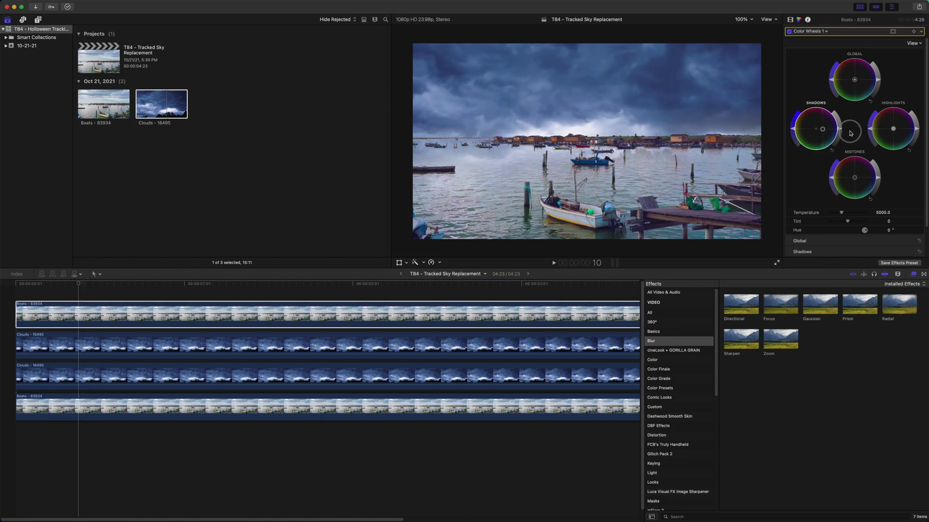
key("super+z")
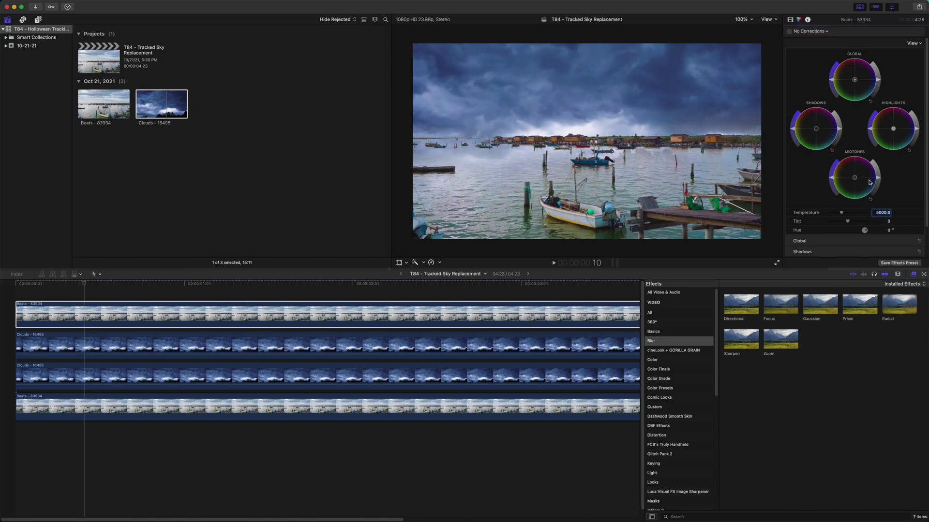
left_click_drag(859, 178, 906, 223)
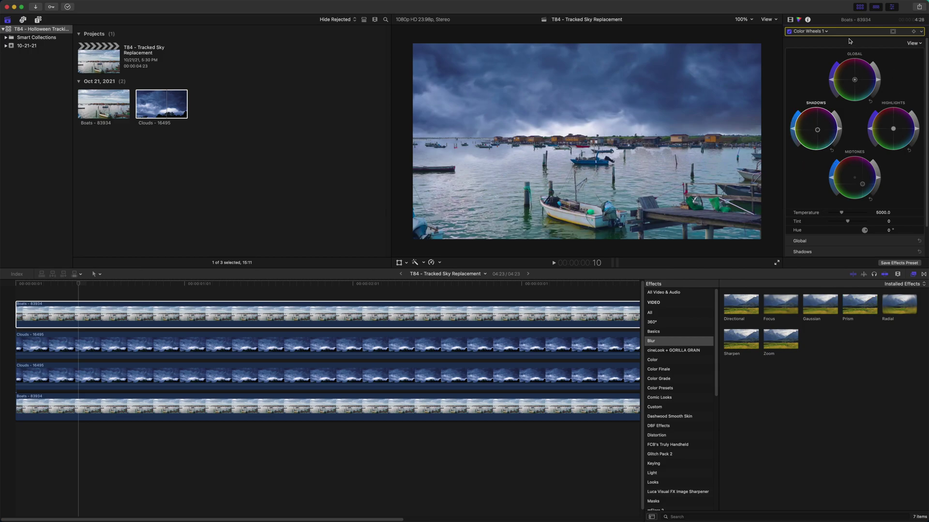
Step: Play back the graded shot, then return to the start and select the upper Clouds sky clip
key("space")
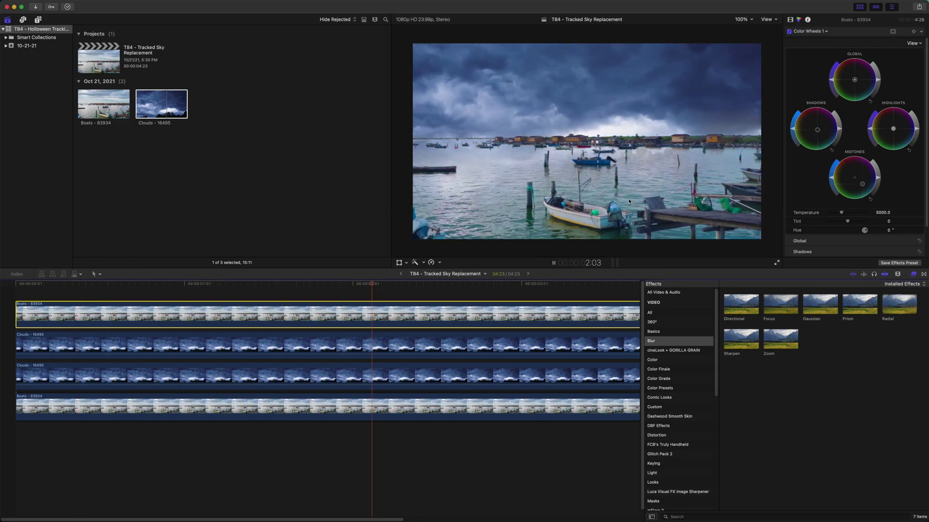
key("space")
left_click(398, 379)
key("Home")
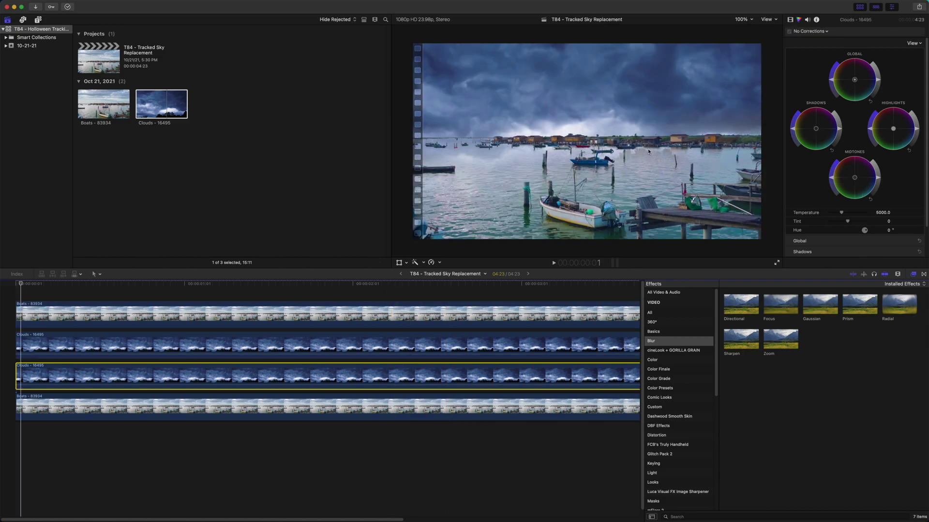
left_click(386, 345)
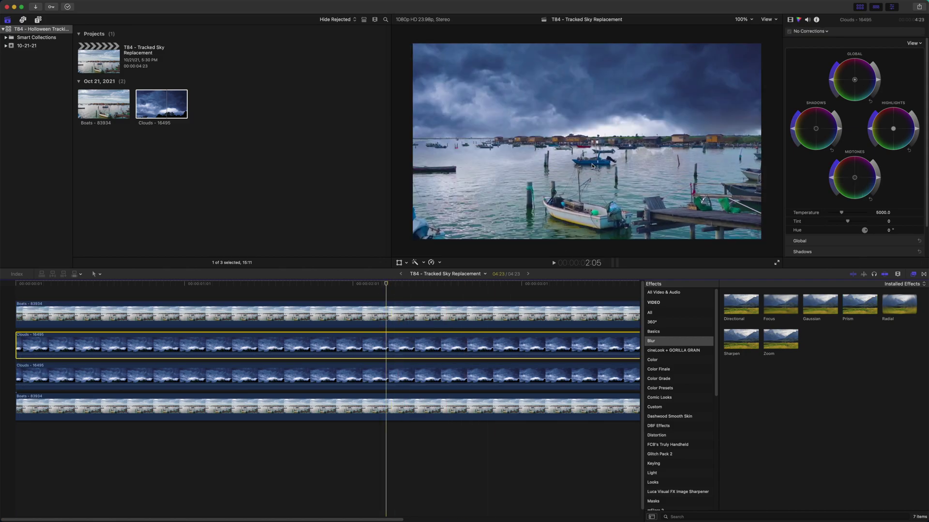
Step: Raise the sky's graduated mask target to -0.3 and move the sky to Position -486.1, 233.6
left_click(790, 20)
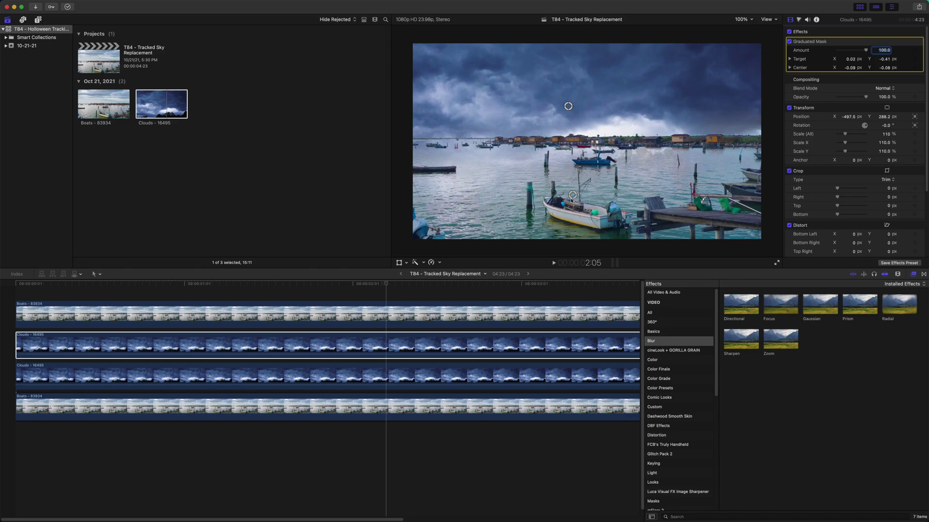
left_click_drag(572, 199, 570, 170)
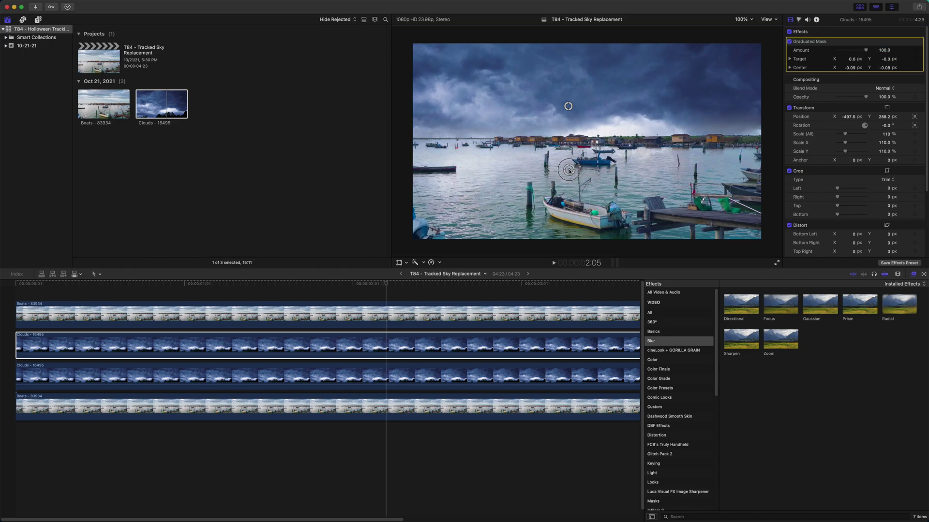
left_click(399, 262)
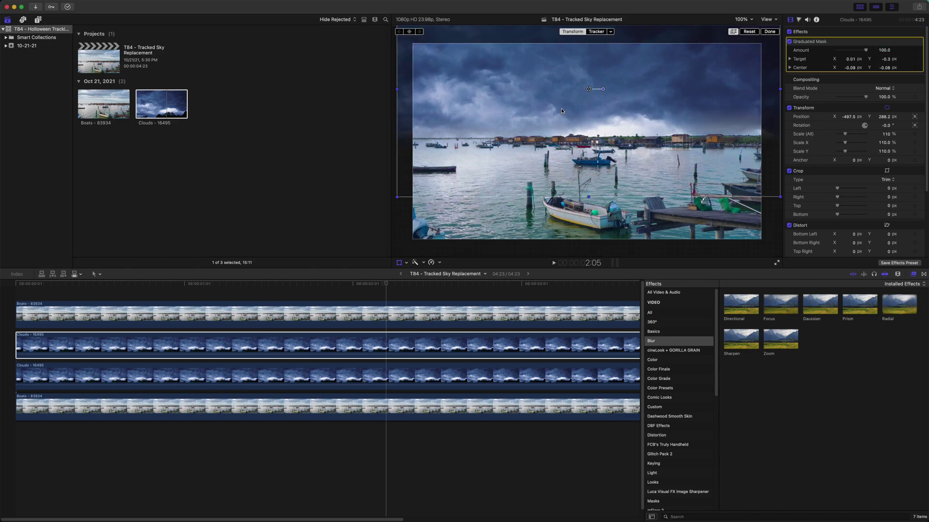
left_click_drag(586, 92, 588, 103)
Step: Preview the repositioned sky from the start of the project
left_click_drag(377, 284, 15, 311)
key("space")
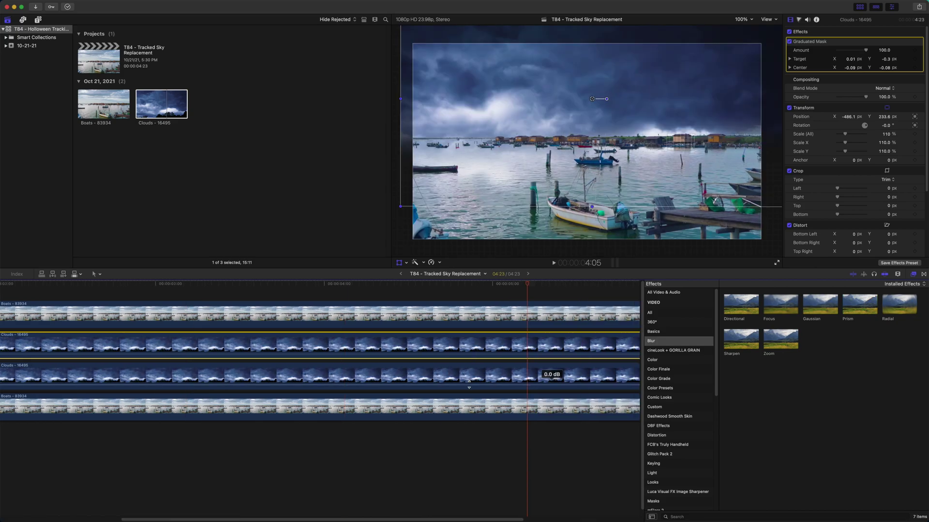
scroll(548, 377, "left", 5)
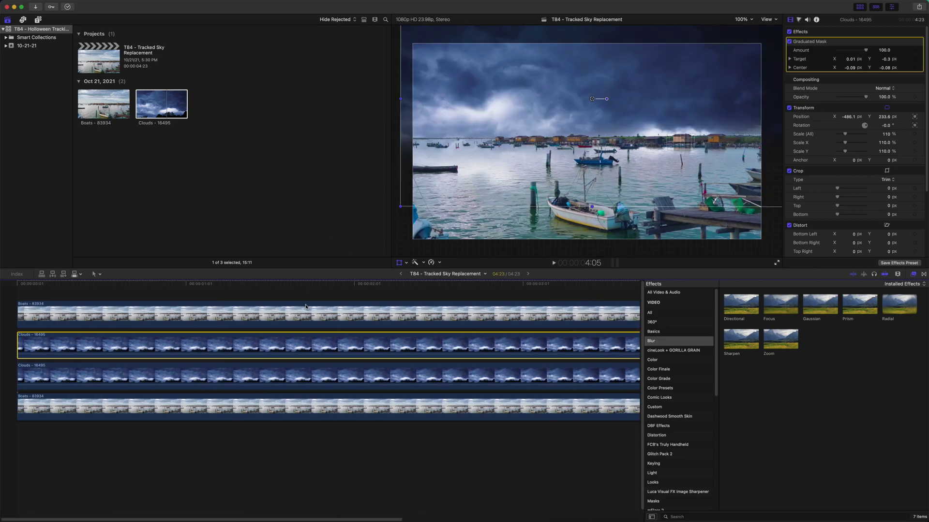
left_click_drag(323, 286, 57, 296)
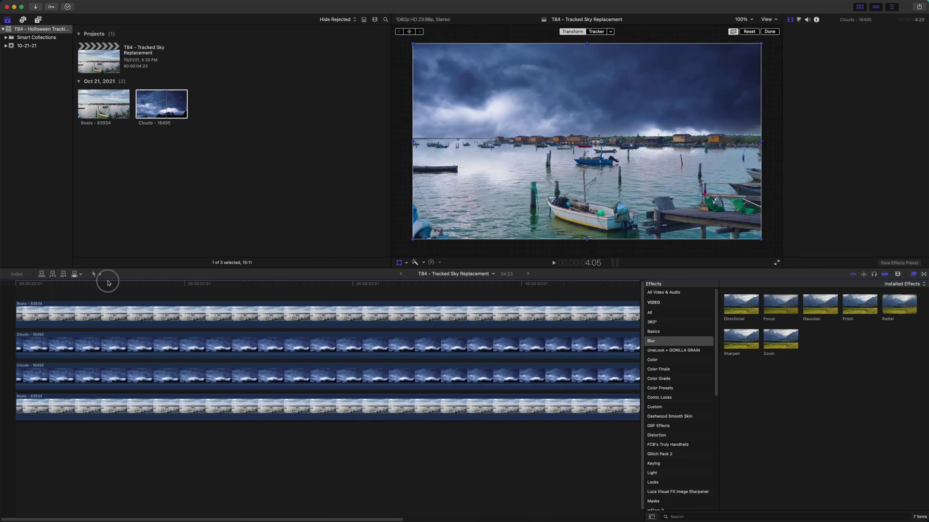
left_click_drag(108, 283, 15, 284)
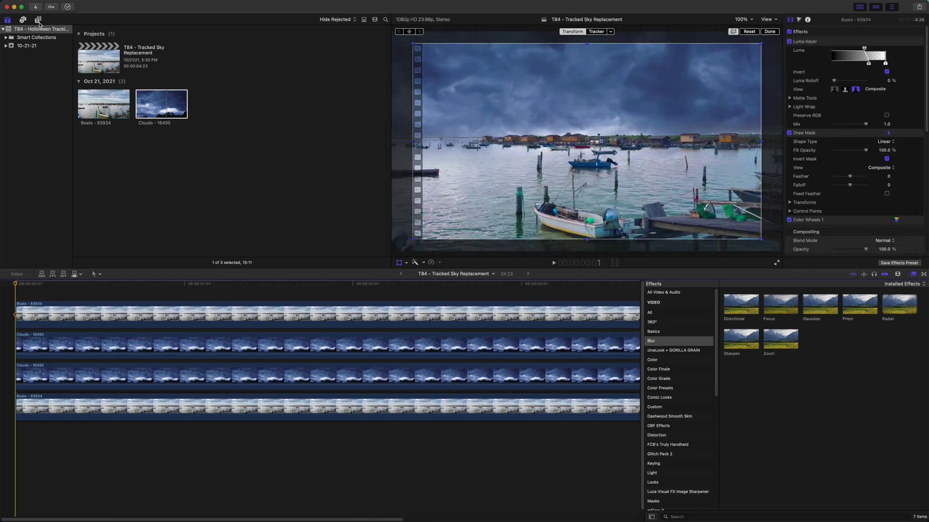
left_click(39, 20)
Step: Add an Adjustment Layer above all clips, trimmed to end with the harbor clips at 4:23
left_click_drag(94, 60, 19, 294)
key("shift+z")
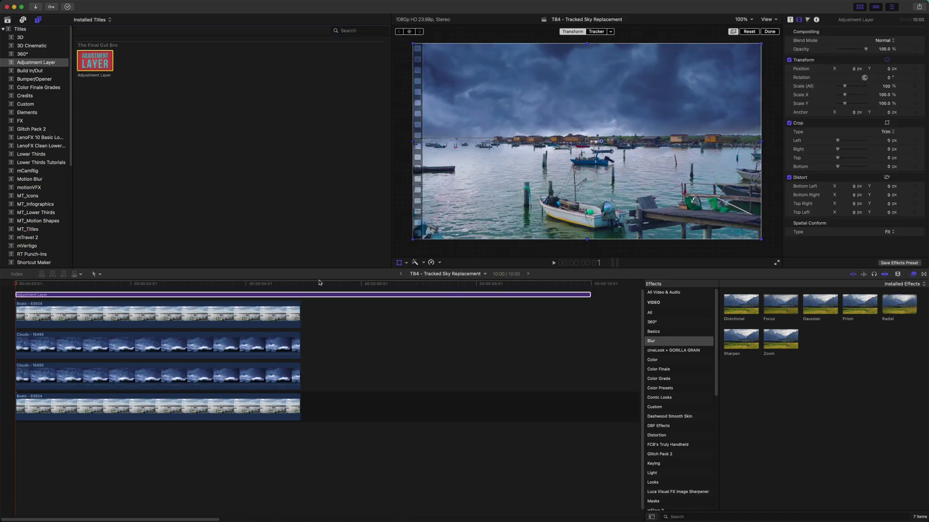
left_click(301, 285)
key("alt+bracketright")
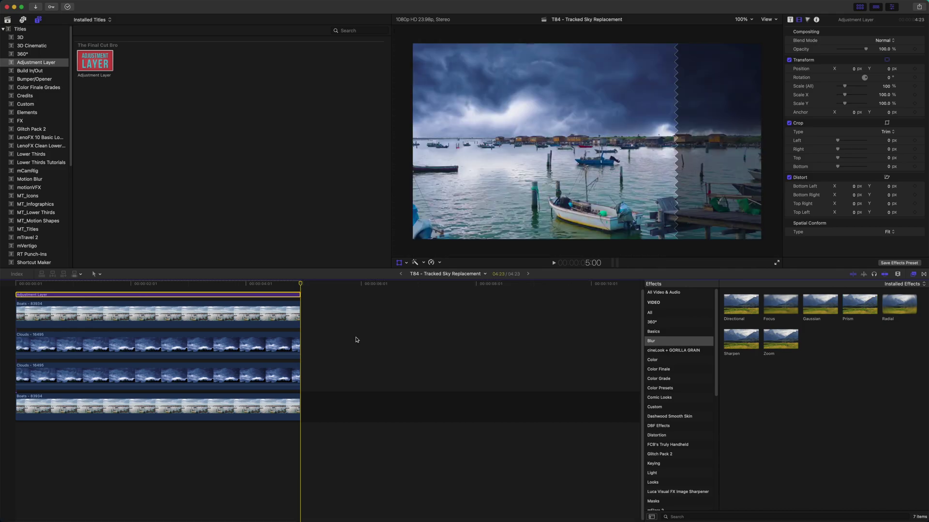
Step: Apply the 35mm Handheld effect to the Adjustment Layer and play the finished shot
left_click(791, 516)
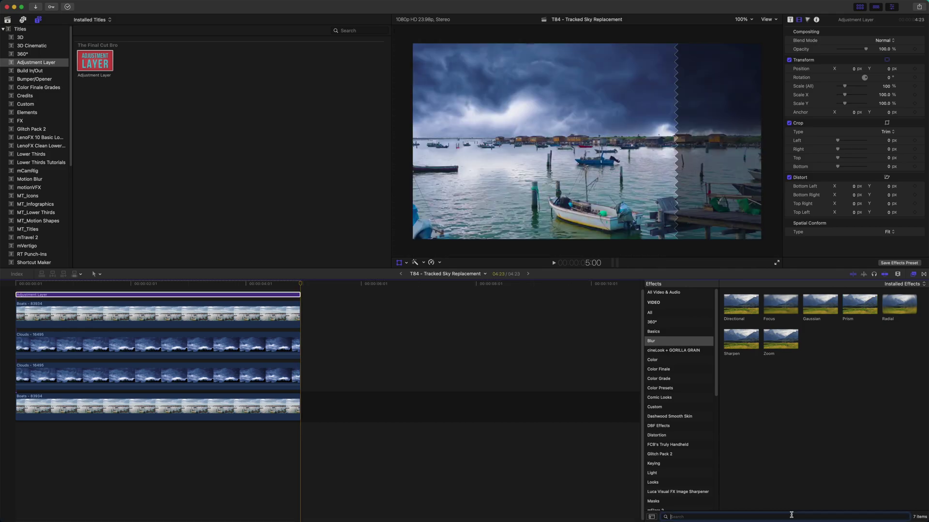
left_click(671, 294)
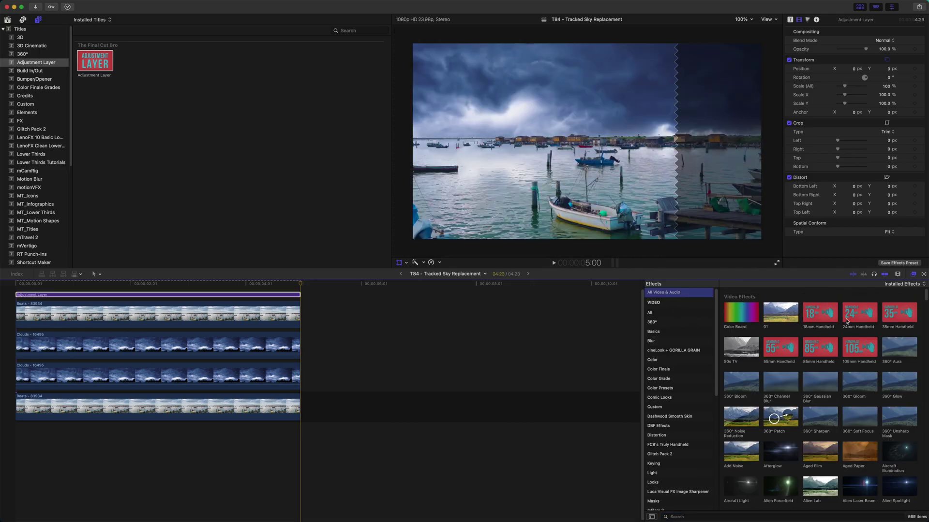
left_click_drag(898, 312, 261, 295)
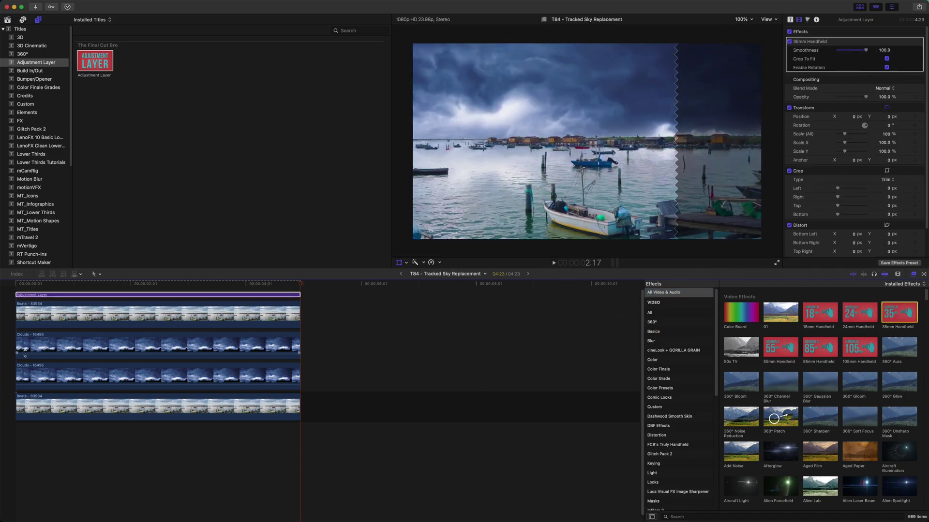
left_click(17, 286)
key("space")
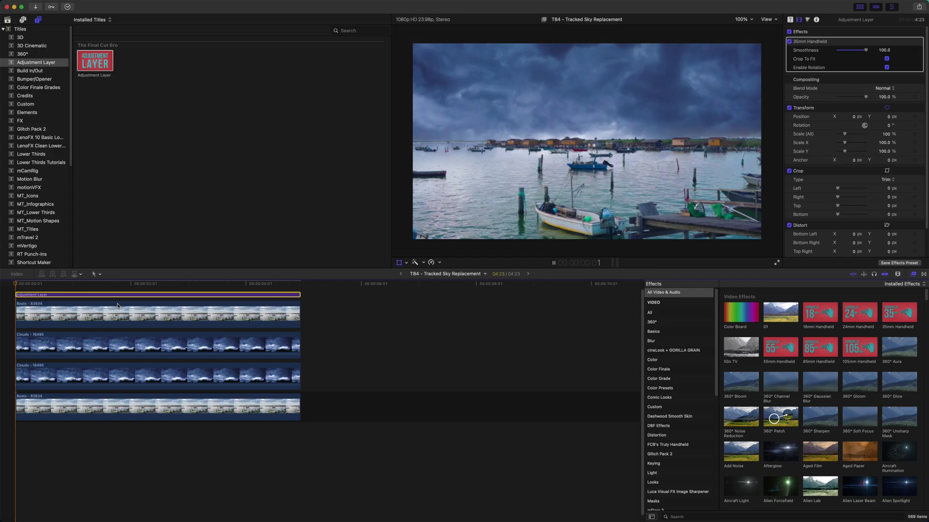